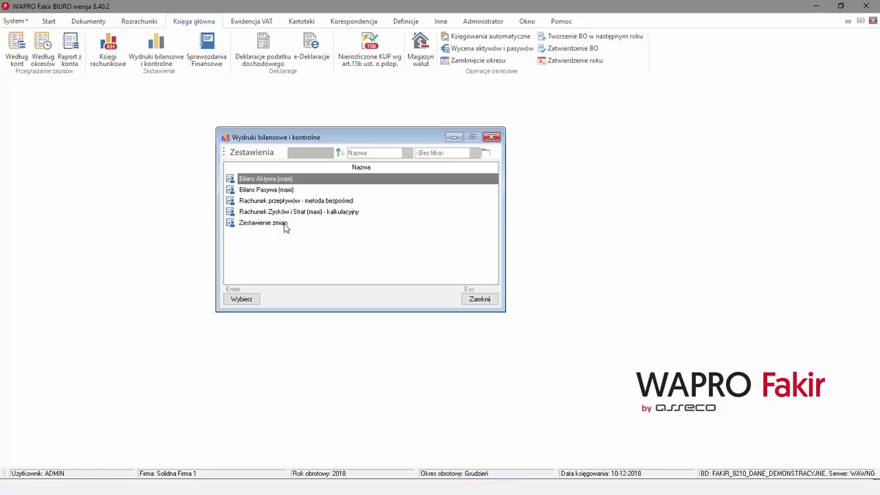
Step: Close the balance printouts list and open the definition of the Bilans Aktywa (maxi) user report
{"action": "left_click", "coordinate": [479, 301]}
{"action": "left_click", "coordinate": [407, 21]}
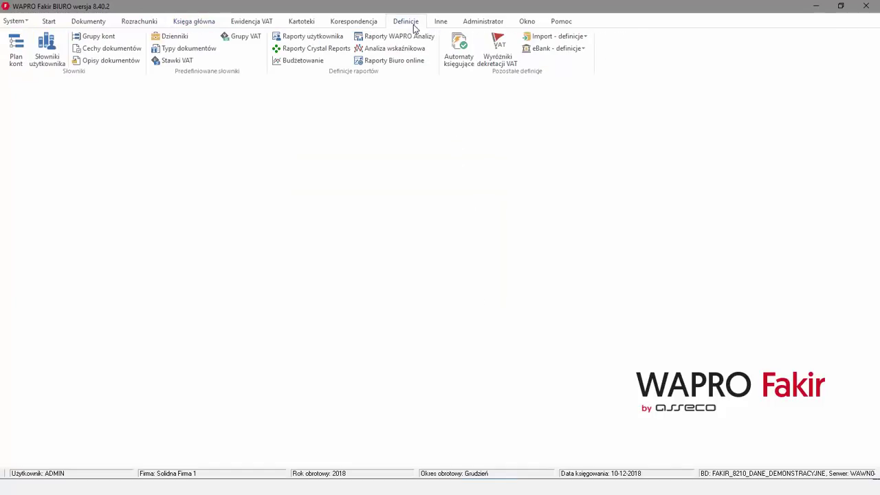
{"action": "left_click", "coordinate": [338, 40]}
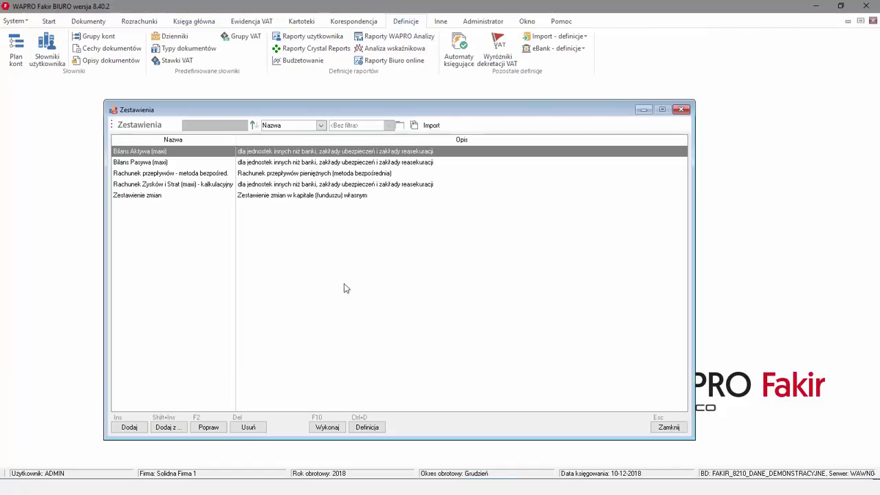
{"action": "left_click", "coordinate": [368, 427]}
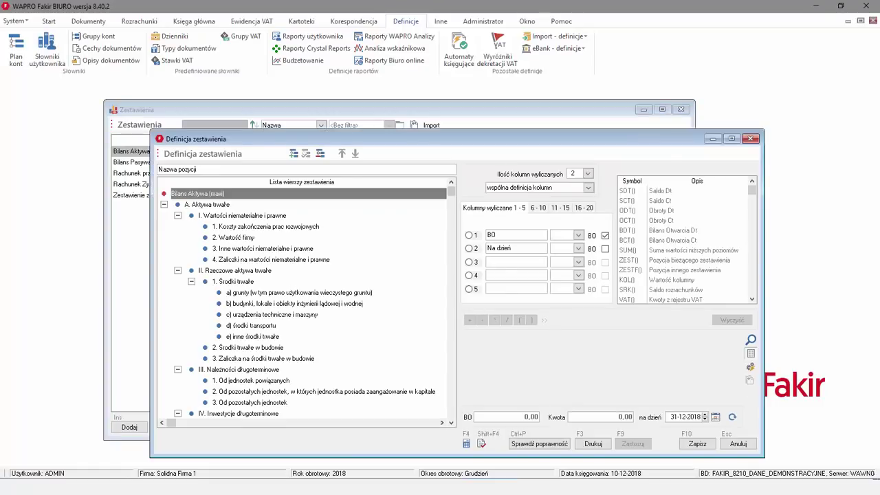
Step: Examine the formulas of the four items under Wartości niematerialne i prawne, then close the definition without saving and the report list
{"action": "left_click", "coordinate": [283, 227]}
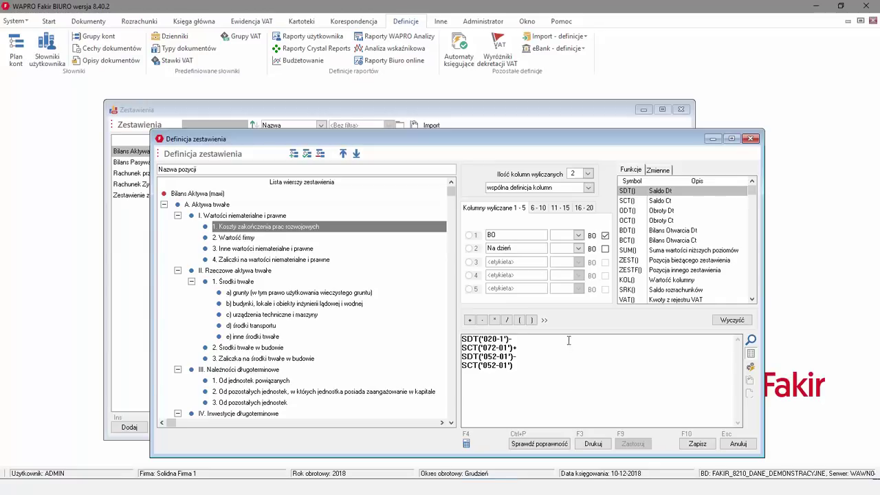
{"action": "left_click", "coordinate": [253, 238]}
{"action": "left_click", "coordinate": [258, 250]}
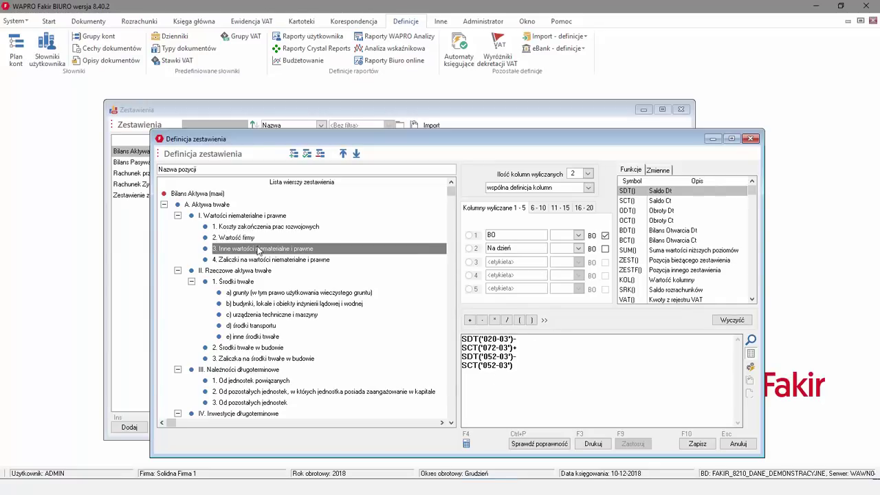
{"action": "left_click", "coordinate": [260, 261]}
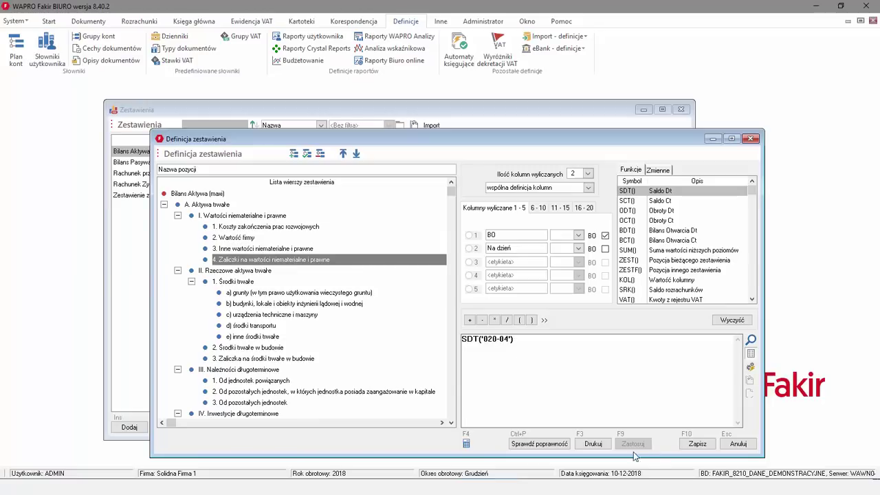
{"action": "left_click", "coordinate": [738, 443]}
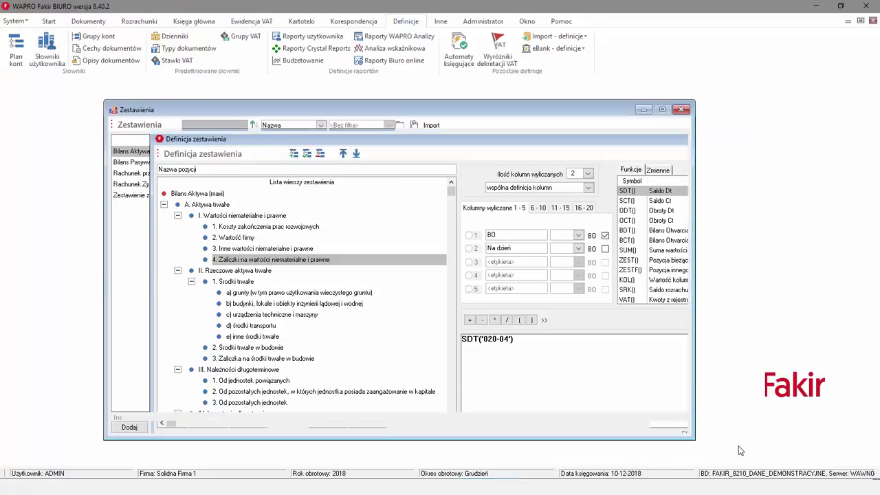
{"action": "left_click", "coordinate": [681, 110]}
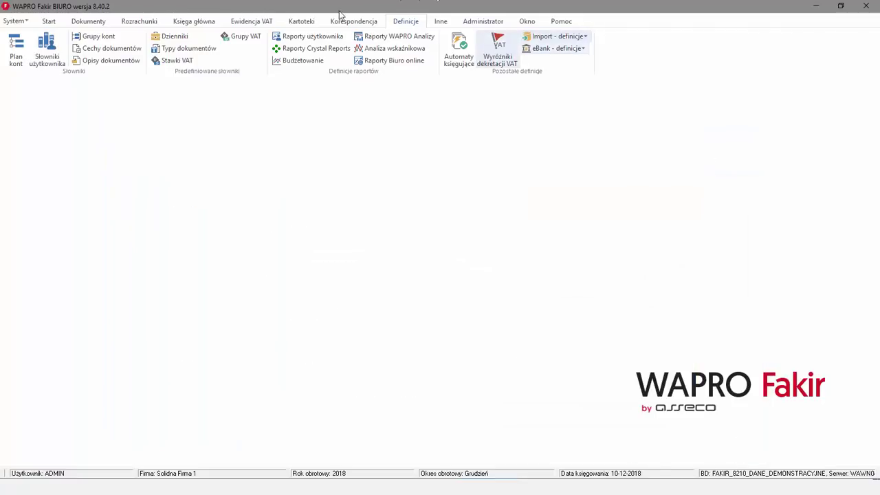
Step: Generate a preview of the Rachunek Zysków i Strat (maxi) - kalkulacyjny report from the balance and control printouts
{"action": "left_click", "coordinate": [196, 22]}
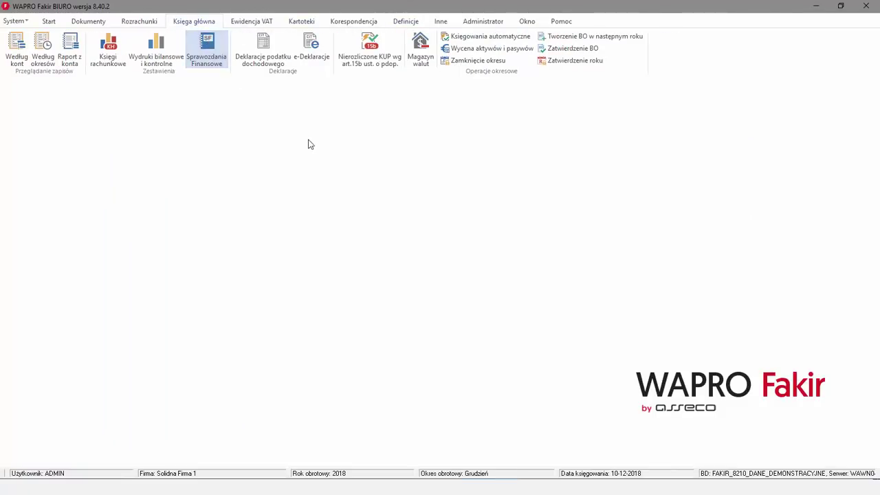
{"action": "left_click", "coordinate": [171, 61]}
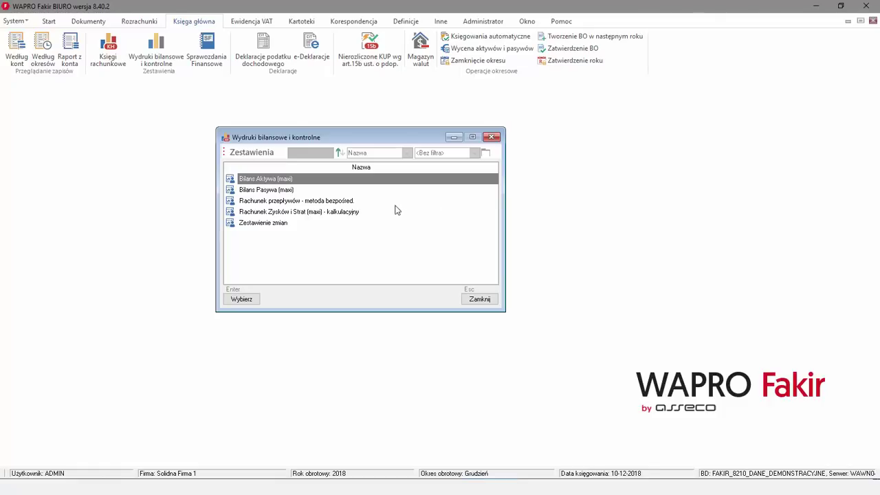
{"action": "double_click", "coordinate": [344, 213]}
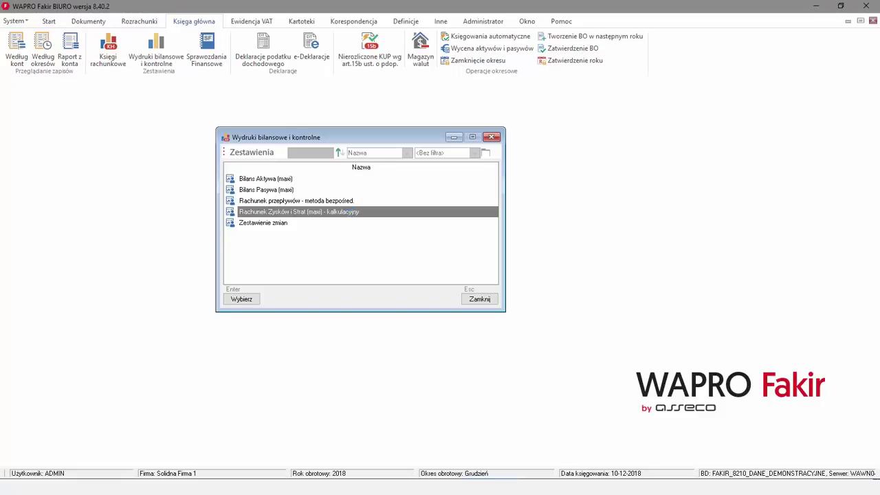
{"action": "left_click", "coordinate": [426, 444]}
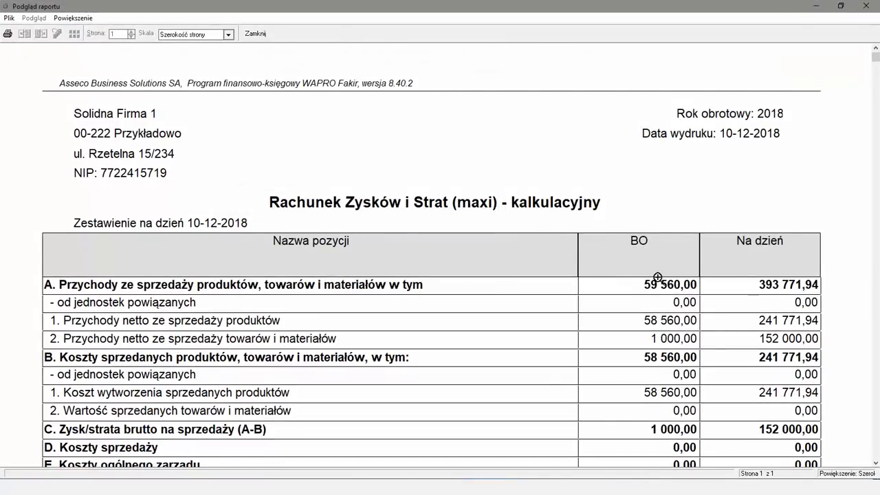
Step: Review the profit and loss items in the report preview, then close the preview and the printouts list
{"action": "scroll", "coordinate": [658, 278], "scroll_direction": "down", "scroll_amount": 3}
{"action": "scroll", "coordinate": [659, 278], "scroll_direction": "down", "scroll_amount": 4}
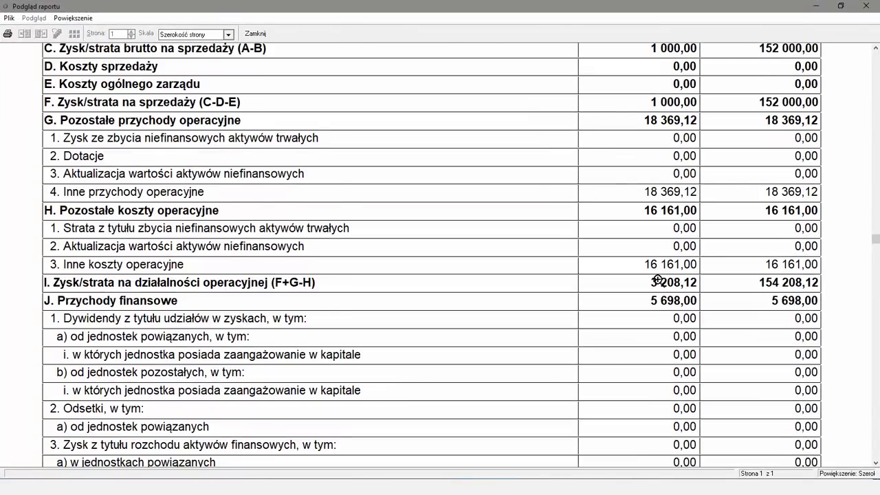
{"action": "scroll", "coordinate": [674, 254], "scroll_direction": "up", "scroll_amount": 5}
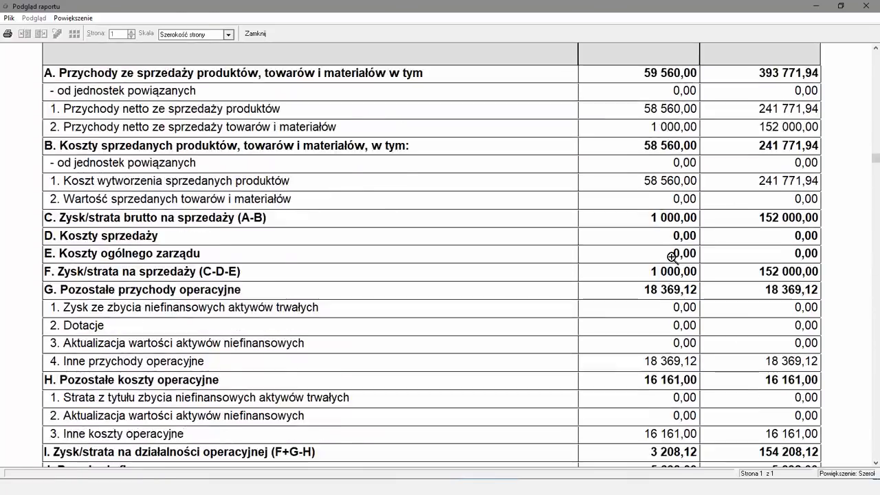
{"action": "scroll", "coordinate": [446, 228], "scroll_direction": "up", "scroll_amount": 2}
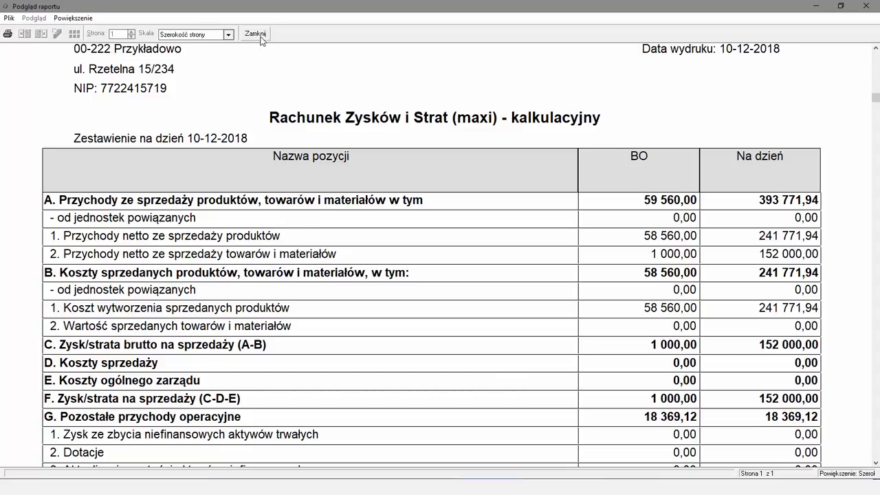
{"action": "left_click", "coordinate": [255, 33]}
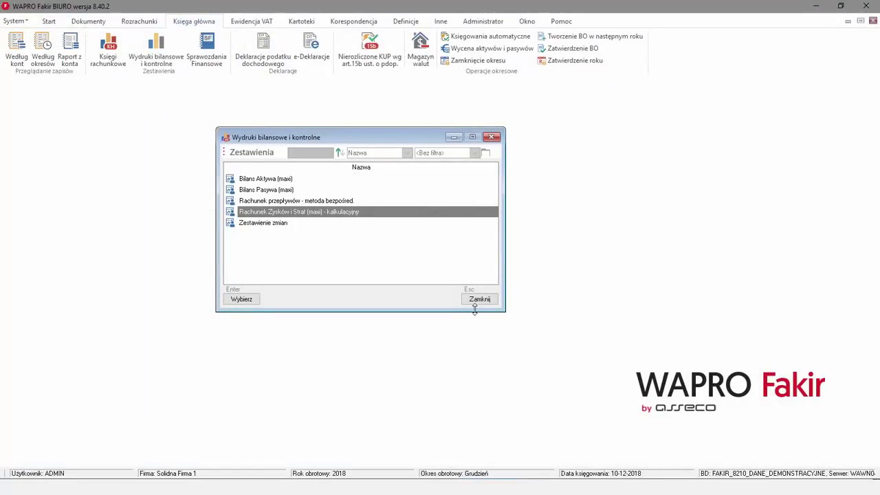
{"action": "left_click", "coordinate": [480, 303]}
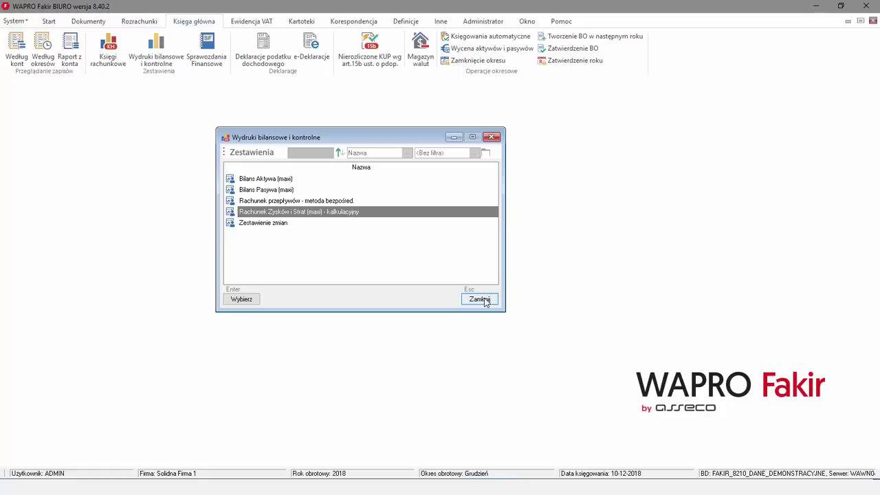
{"action": "left_click", "coordinate": [481, 300]}
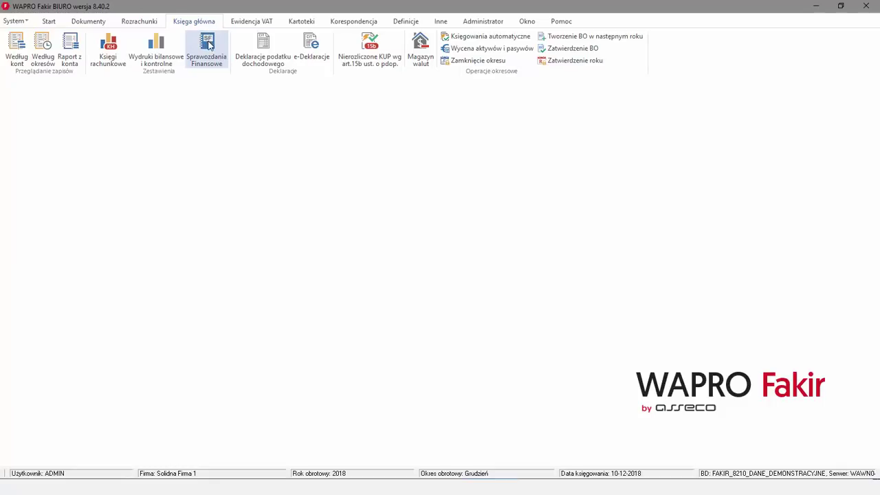
Step: Add a new financial statement and choose the structure Jednostka inna w złotych v.1 in the wizard
{"action": "left_click", "coordinate": [208, 54]}
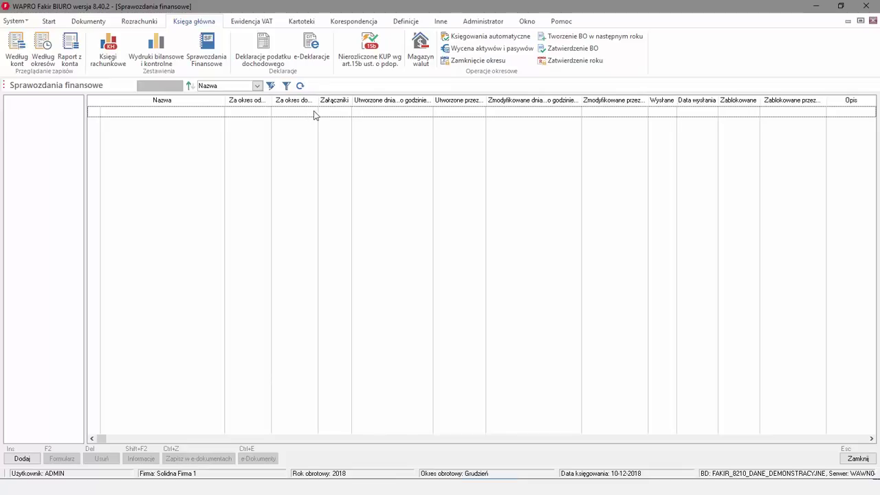
{"action": "left_click", "coordinate": [27, 459]}
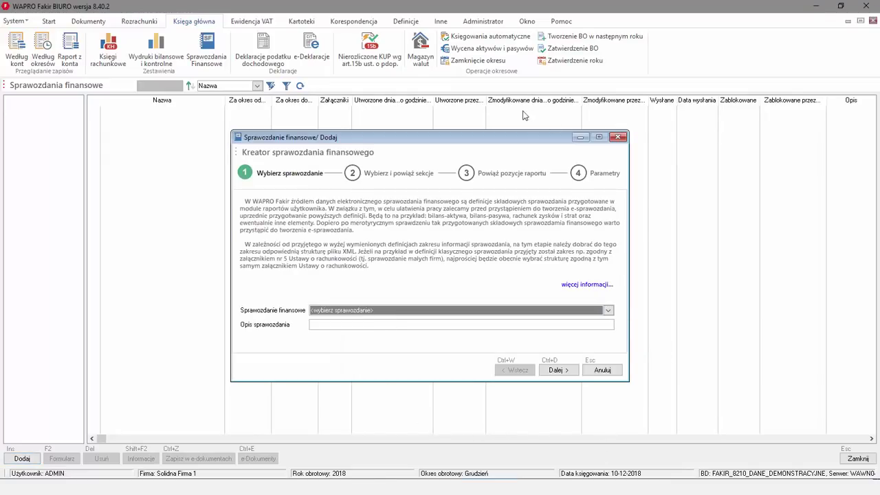
{"action": "left_click_drag", "start_coordinate": [516, 141], "coordinate": [492, 137]}
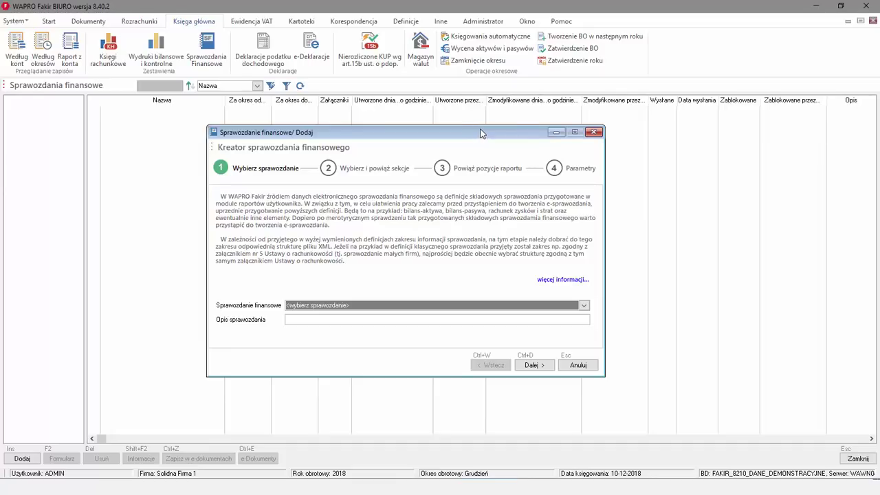
{"action": "left_click", "coordinate": [583, 305]}
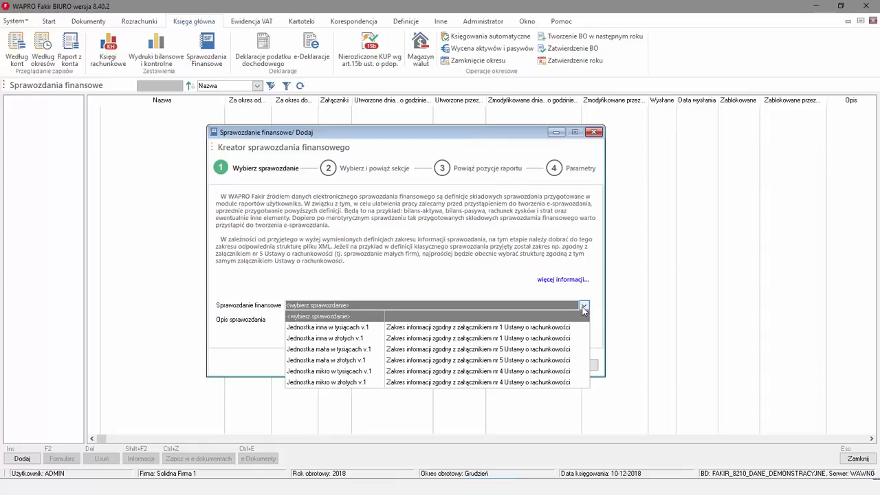
{"action": "left_click", "coordinate": [364, 339]}
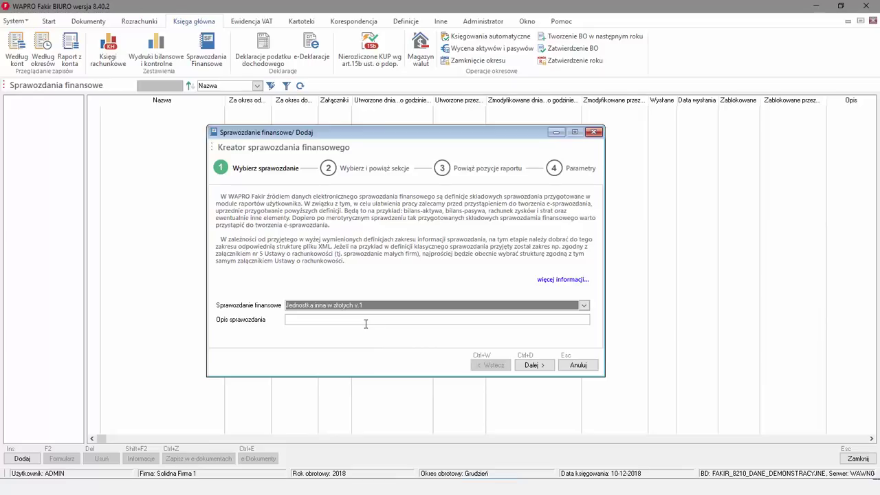
Step: Describe the statement as "Sprawozdanie za 2018 rok" and proceed to choosing and linking its sections
{"action": "left_click", "coordinate": [368, 319]}
{"action": "type", "text": "S"}
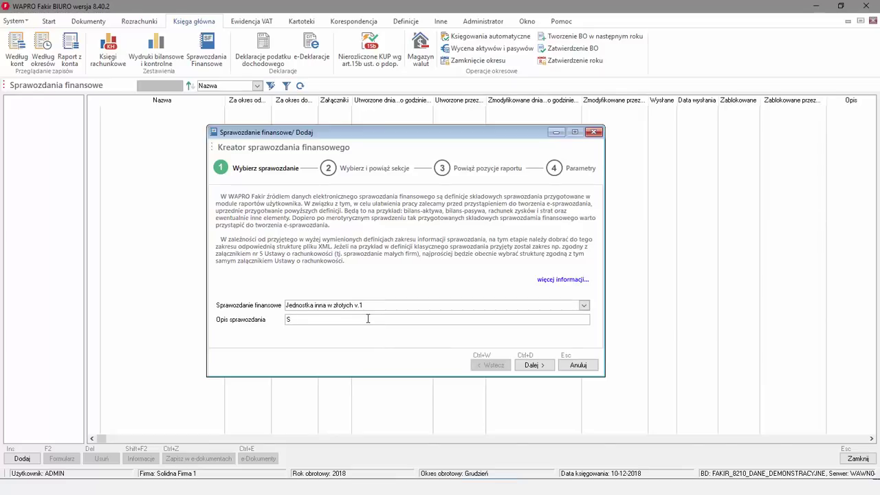
{"action": "type", "text": "prawozdanie za 2018 rok"}
{"action": "left_click", "coordinate": [531, 365]}
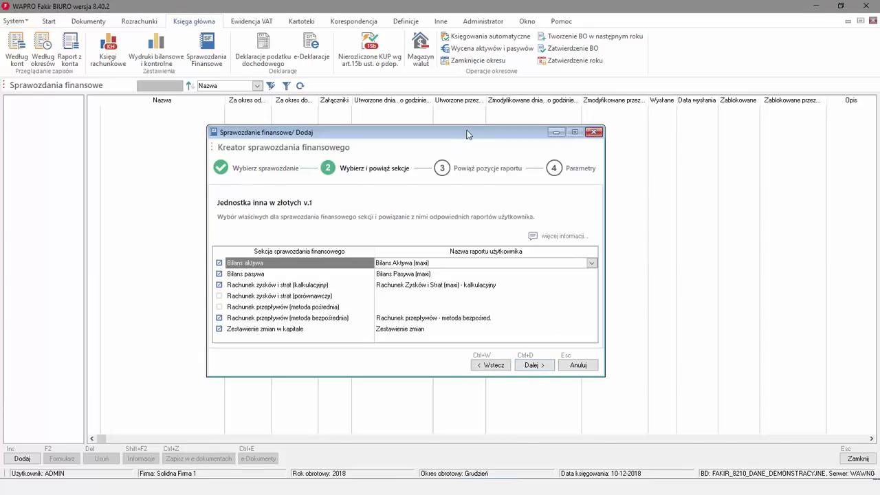
Step: Deselect all five preselected sections of the financial statement, from Bilans aktywa through Zestawienie zmian w kapitale
{"action": "left_click_drag", "start_coordinate": [470, 139], "coordinate": [509, 136]}
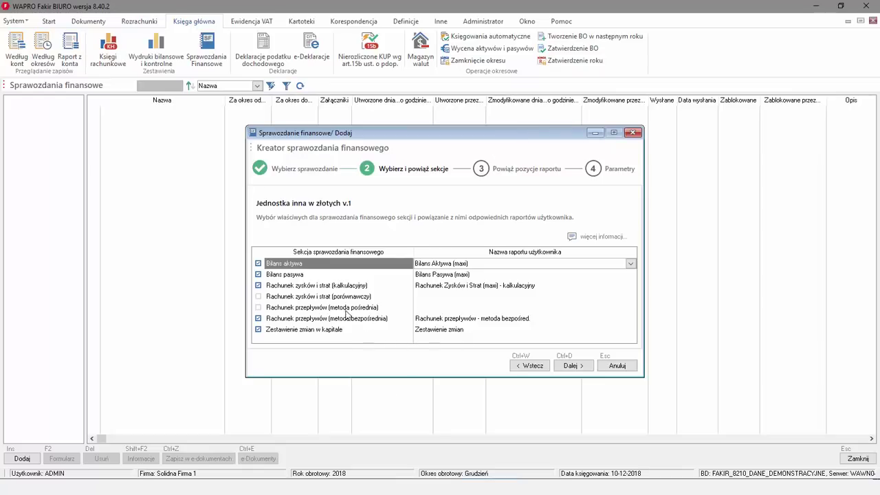
{"action": "left_click", "coordinate": [258, 264]}
{"action": "left_click", "coordinate": [258, 275]}
{"action": "left_click", "coordinate": [258, 286]}
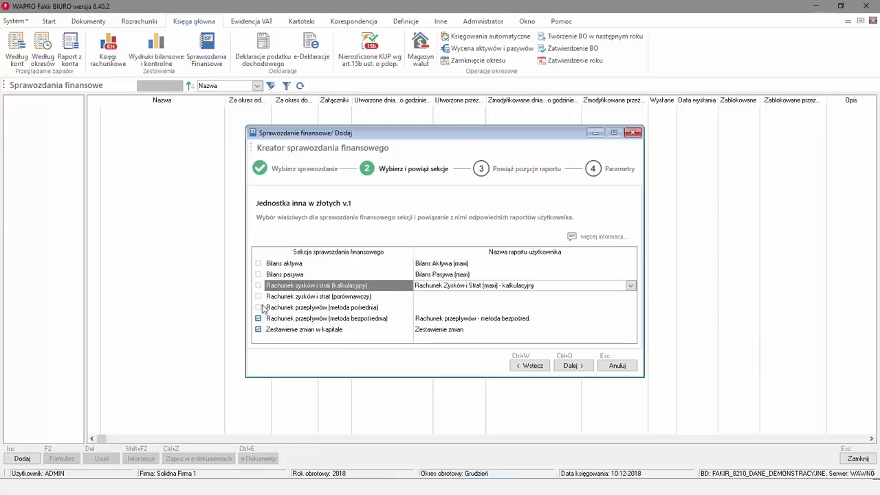
{"action": "left_click", "coordinate": [259, 318]}
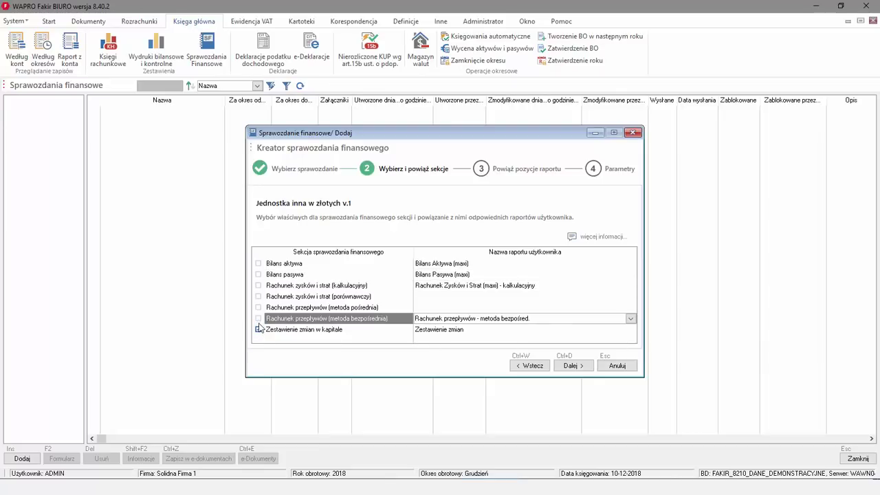
{"action": "left_click", "coordinate": [259, 329]}
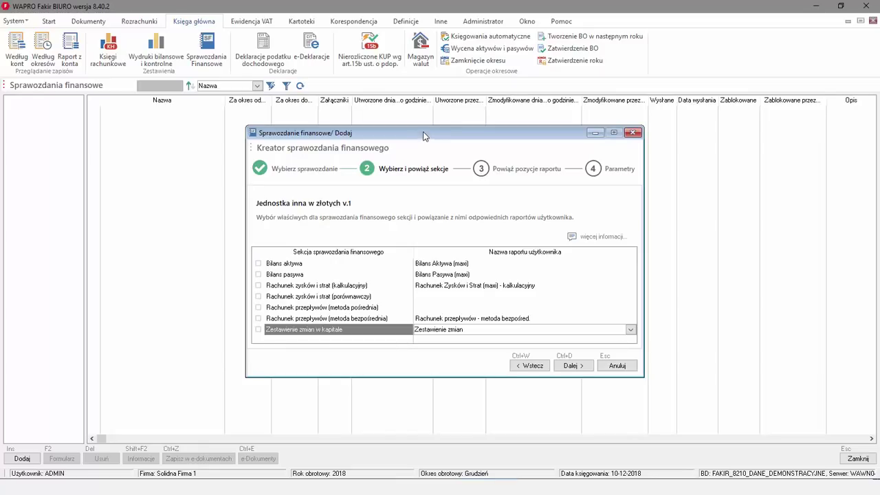
Step: Include the sections Bilans aktywa, Bilans pasywa, Rachunek zysków i strat (kalkulacyjny), Rachunek przepływów (metoda bezpośrednia) and Zestawienie zmian w kapitale
{"action": "left_click", "coordinate": [258, 264]}
{"action": "left_click", "coordinate": [259, 275]}
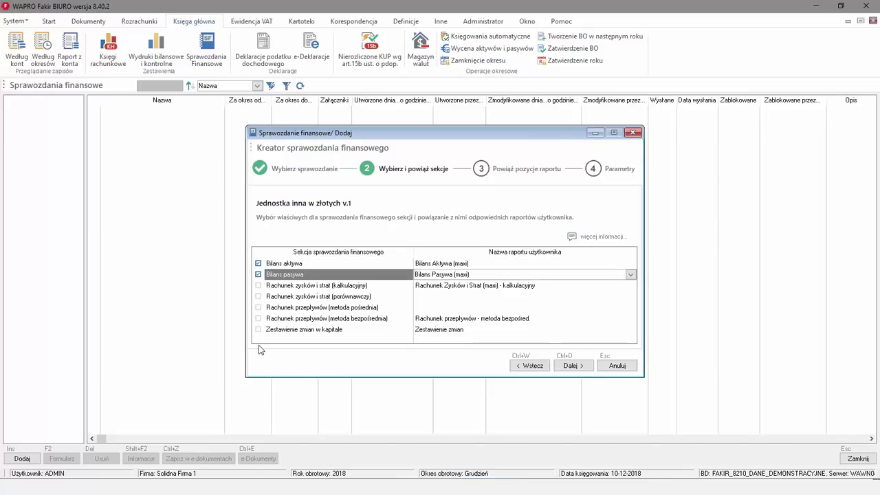
{"action": "left_click", "coordinate": [259, 286]}
{"action": "left_click", "coordinate": [259, 285]}
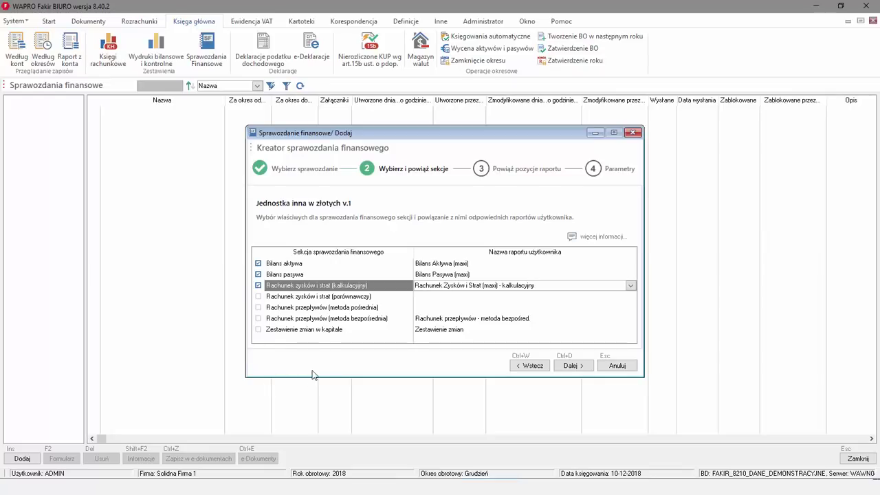
{"action": "left_click", "coordinate": [258, 318]}
{"action": "left_click", "coordinate": [258, 329]}
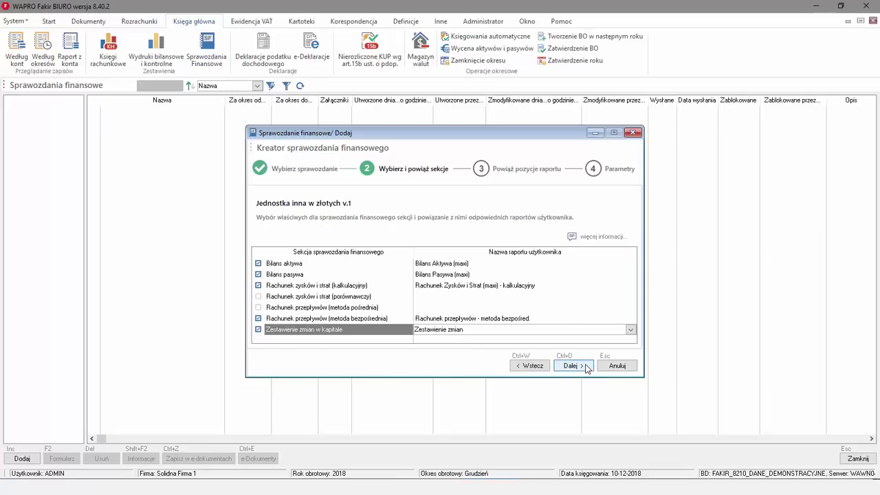
Step: Link the Bilans aktywa section to the Bilans Aktywa (maxi) user report
{"action": "left_click", "coordinate": [471, 267]}
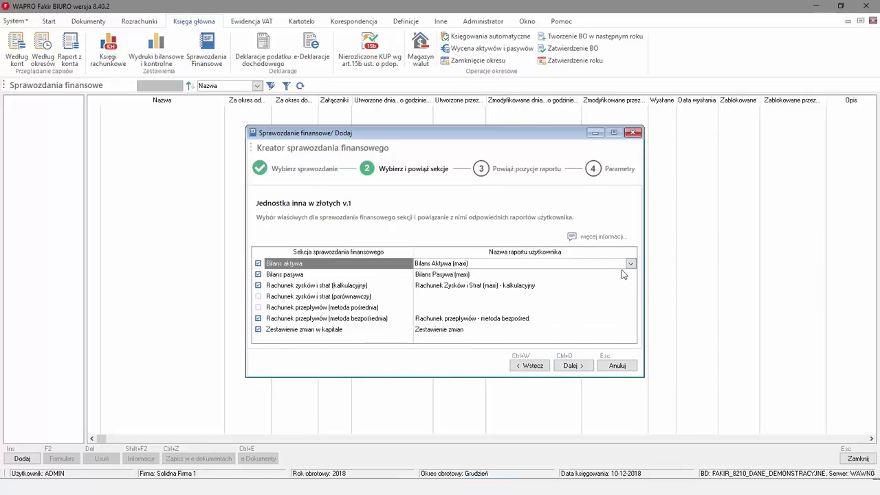
{"action": "left_click", "coordinate": [630, 264]}
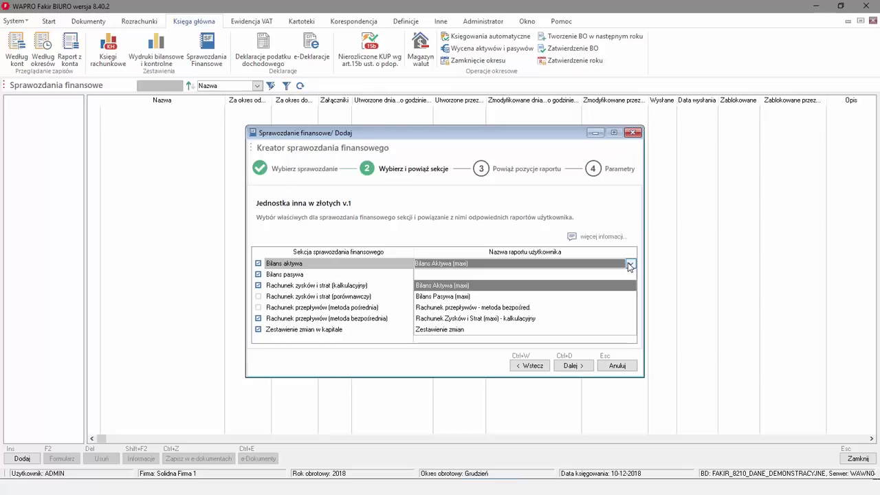
{"action": "left_click", "coordinate": [598, 285]}
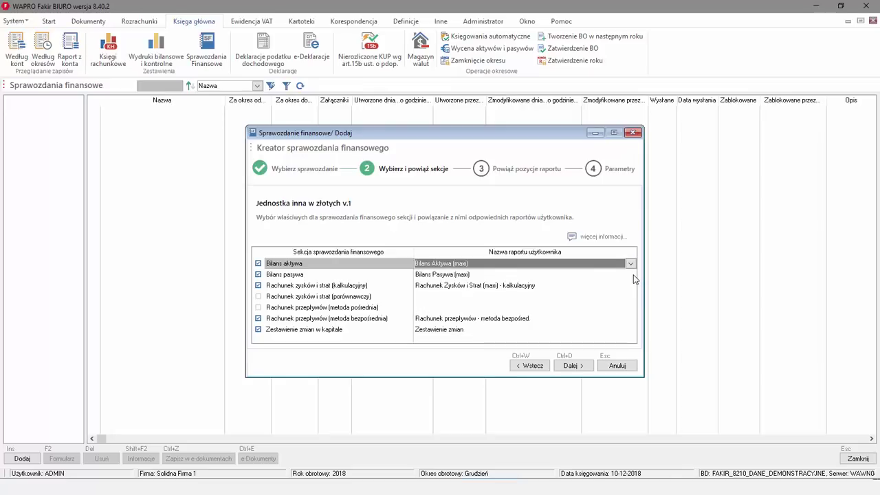
Step: Link the Bilans pasywa section to the Bilans Pasywa (maxi) user report and proceed to linking report items
{"action": "left_click", "coordinate": [633, 274]}
{"action": "left_click", "coordinate": [631, 274]}
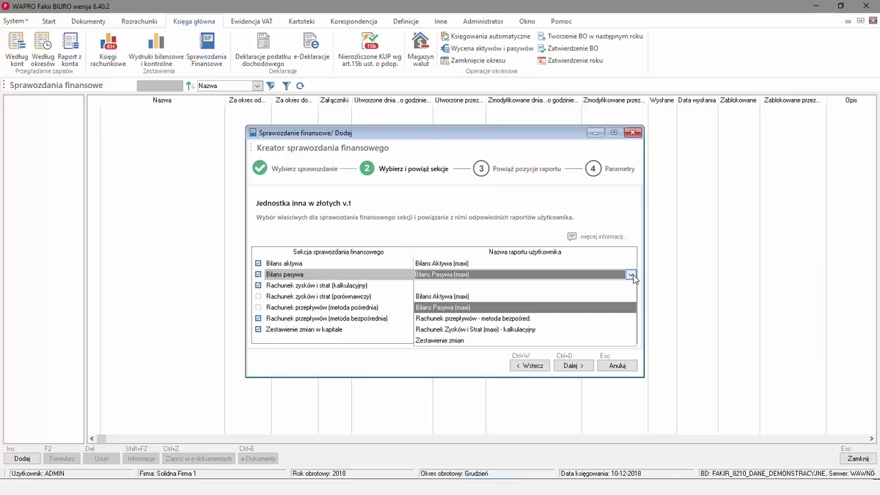
{"action": "left_click", "coordinate": [632, 308]}
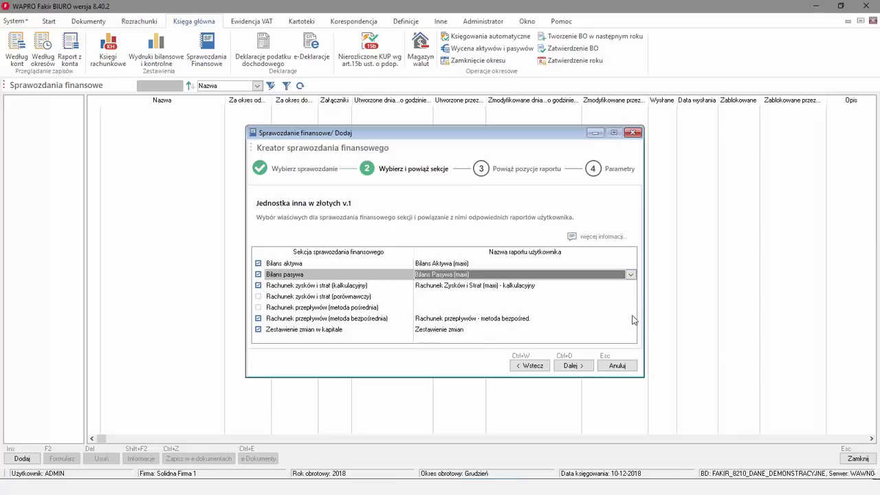
{"action": "left_click", "coordinate": [572, 366]}
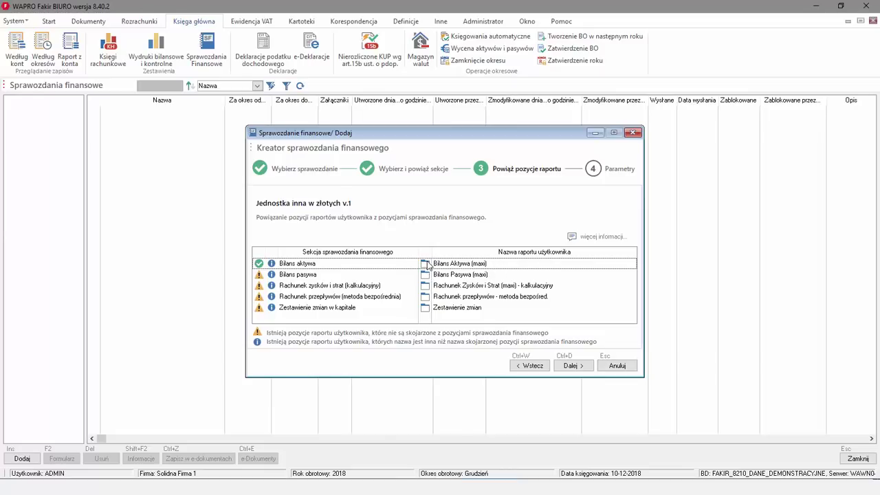
Step: Review how the items of the Bilans Aktywa (maxi) report are matched to the financial statement items
{"action": "left_click", "coordinate": [426, 265]}
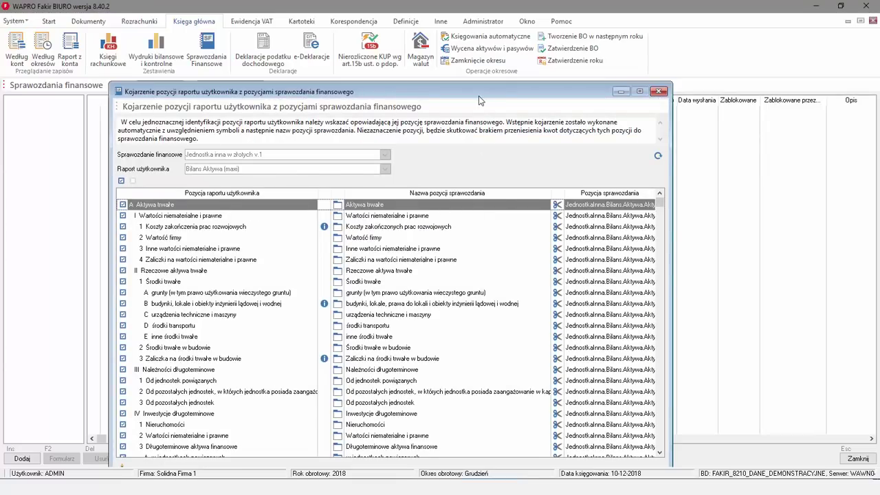
{"action": "left_click_drag", "start_coordinate": [481, 94], "coordinate": [519, 87]}
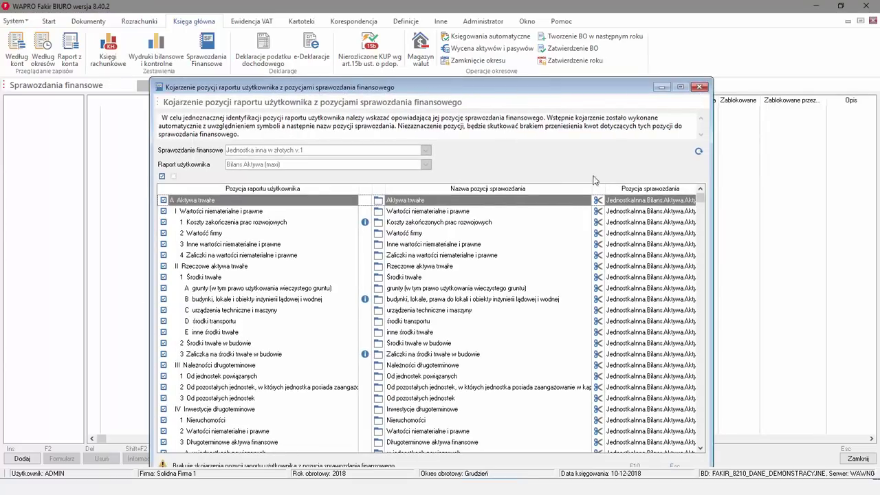
{"action": "scroll", "coordinate": [592, 251], "scroll_direction": "down", "scroll_amount": 9}
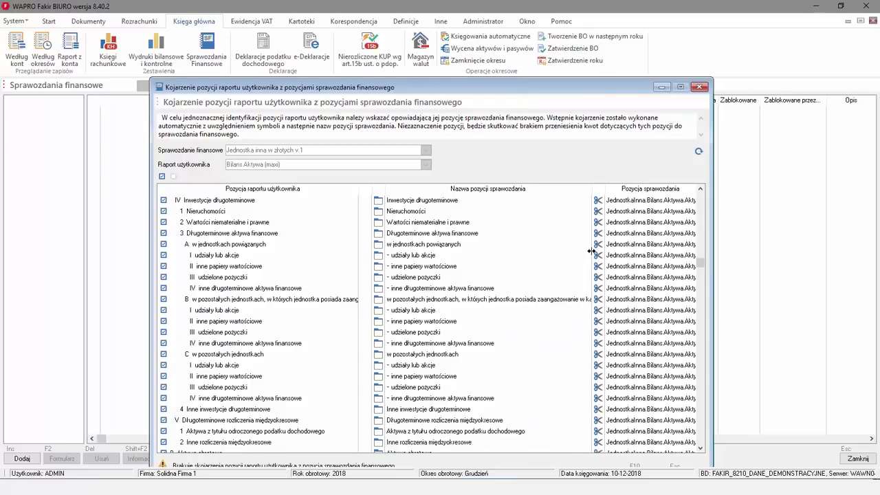
{"action": "scroll", "coordinate": [591, 252], "scroll_direction": "down", "scroll_amount": 3}
{"action": "scroll", "coordinate": [591, 254], "scroll_direction": "down", "scroll_amount": 6}
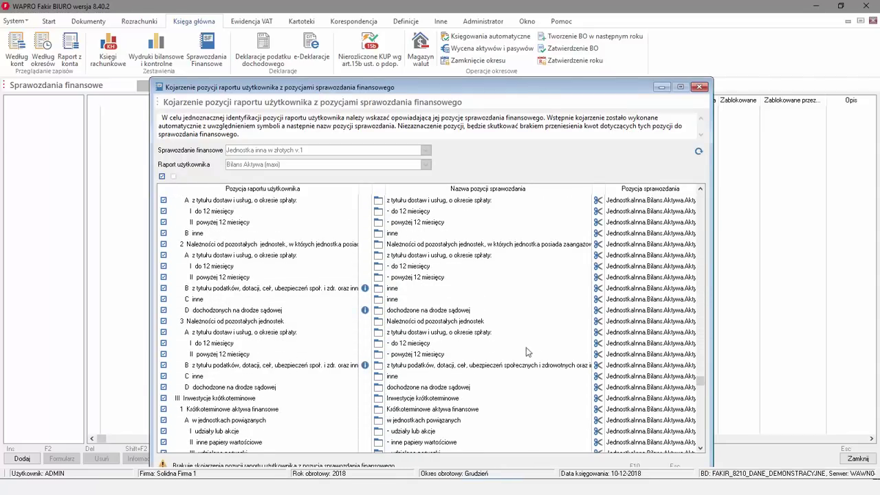
{"action": "left_click", "coordinate": [247, 345]}
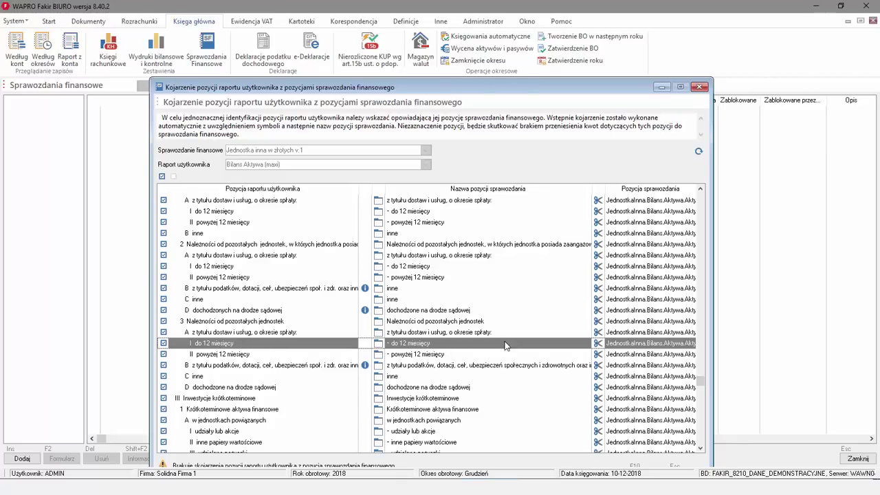
{"action": "left_click", "coordinate": [700, 88]}
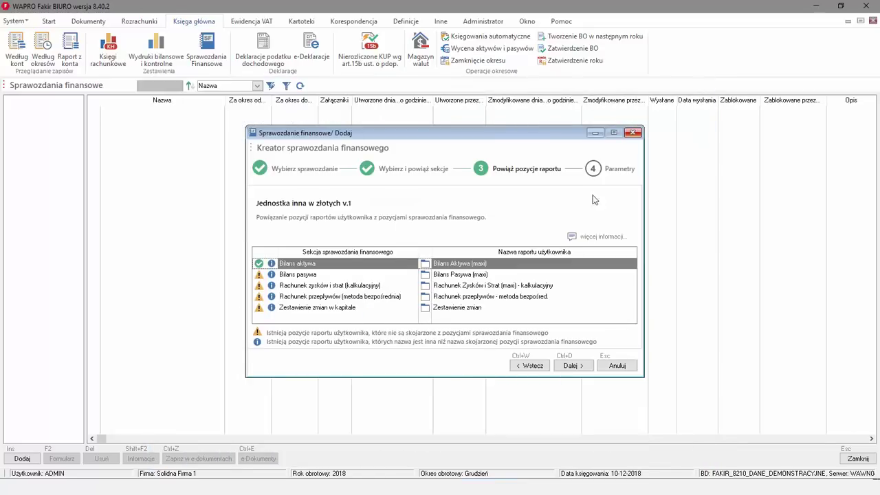
Step: Match the Bilans Pasywa (maxi) items "nadwyżka wartości sprzedaży" and "z tytułu aktualizacji wartości godziwej" to the statement items of the same names
{"action": "left_click", "coordinate": [317, 276]}
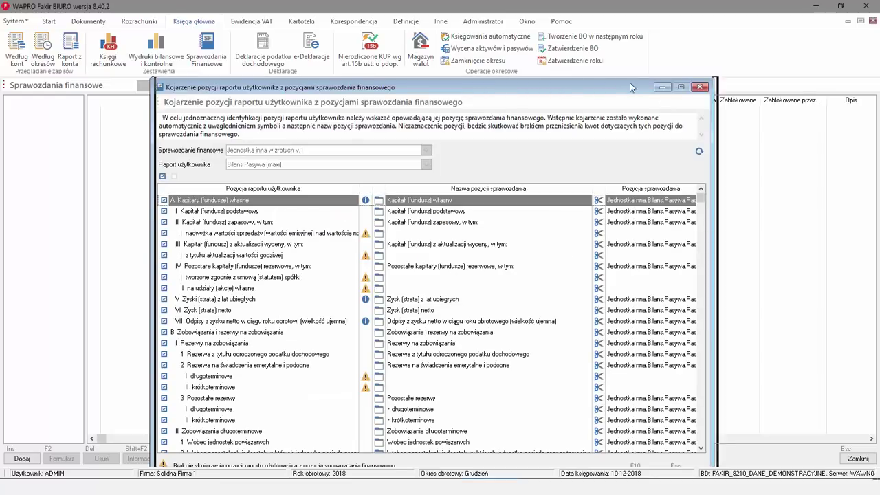
{"action": "left_click_drag", "start_coordinate": [639, 90], "coordinate": [635, 103]}
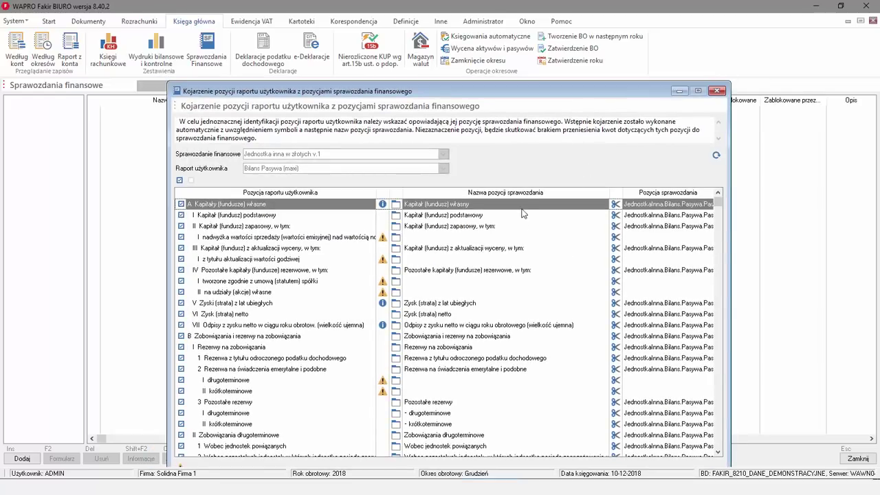
{"action": "left_click", "coordinate": [397, 239]}
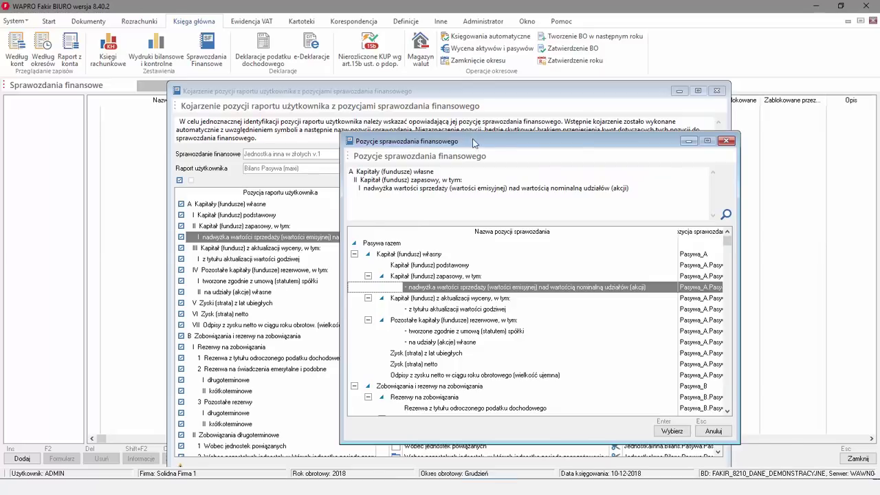
{"action": "left_click_drag", "start_coordinate": [473, 142], "coordinate": [525, 136]}
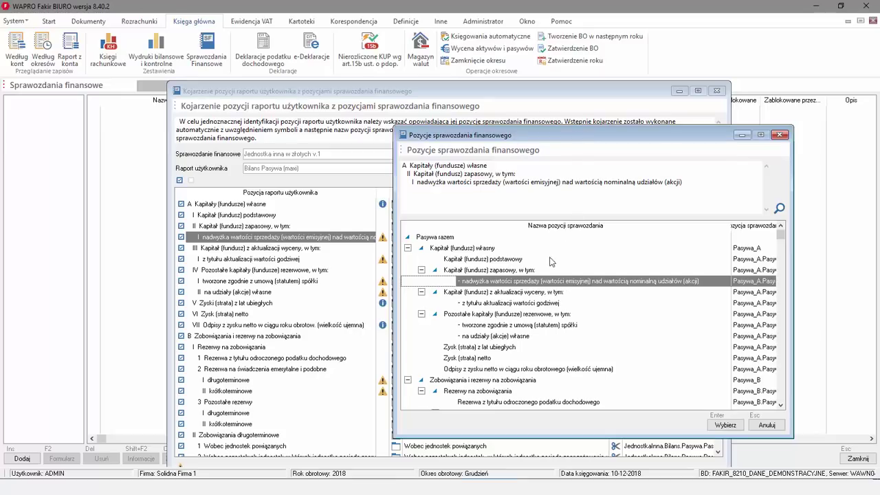
{"action": "double_click", "coordinate": [535, 282]}
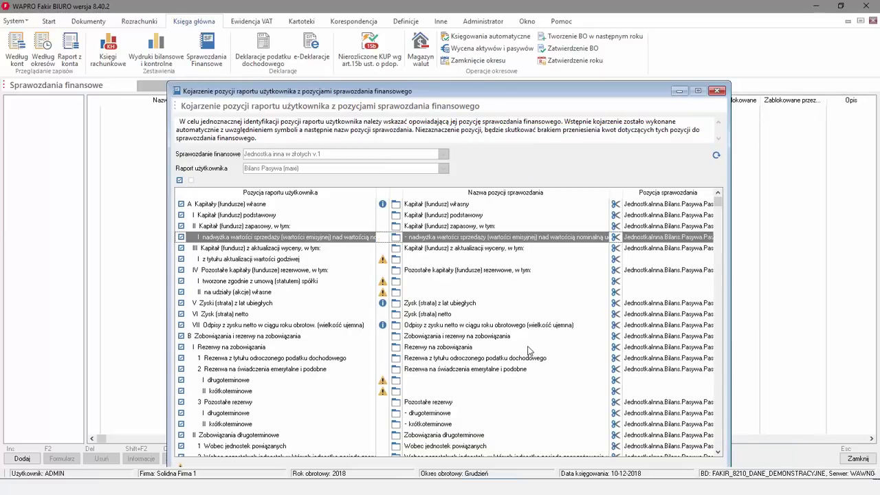
{"action": "left_click", "coordinate": [397, 261]}
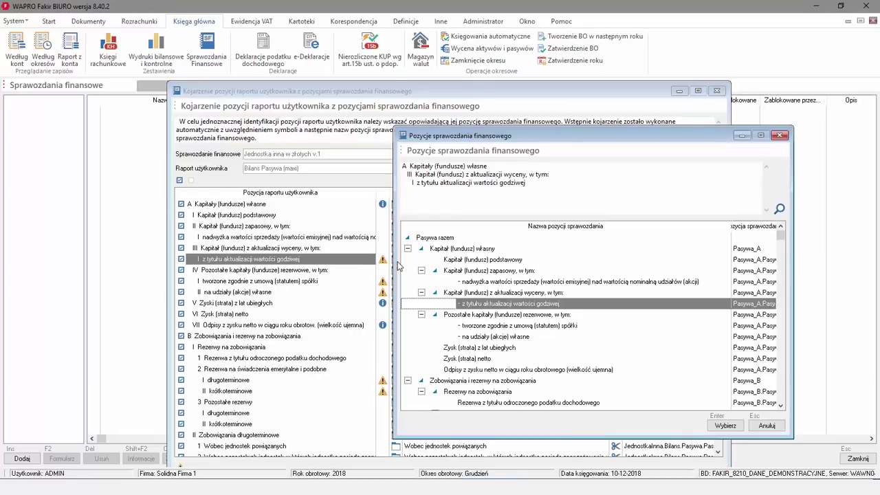
{"action": "double_click", "coordinate": [491, 304]}
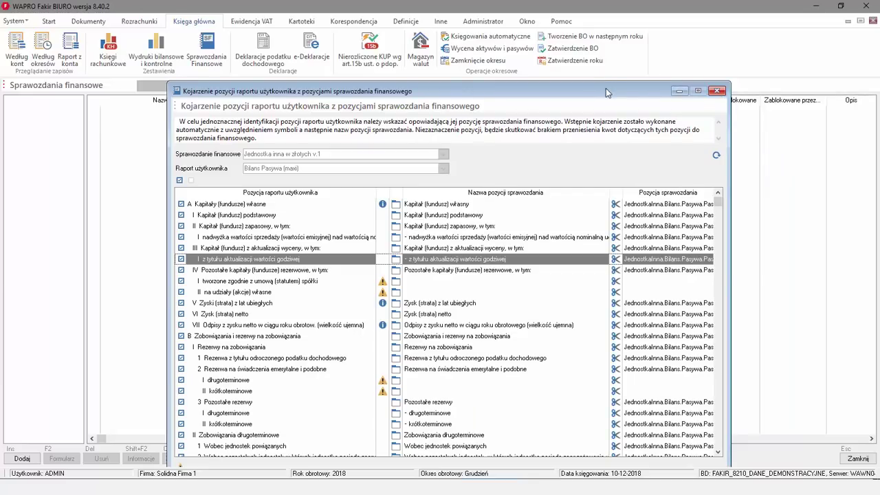
Step: Leave the Bilans Pasywa item matching, cancel the new financial statement and close the list of financial statements
{"action": "left_click_drag", "start_coordinate": [606, 88], "coordinate": [557, 128]}
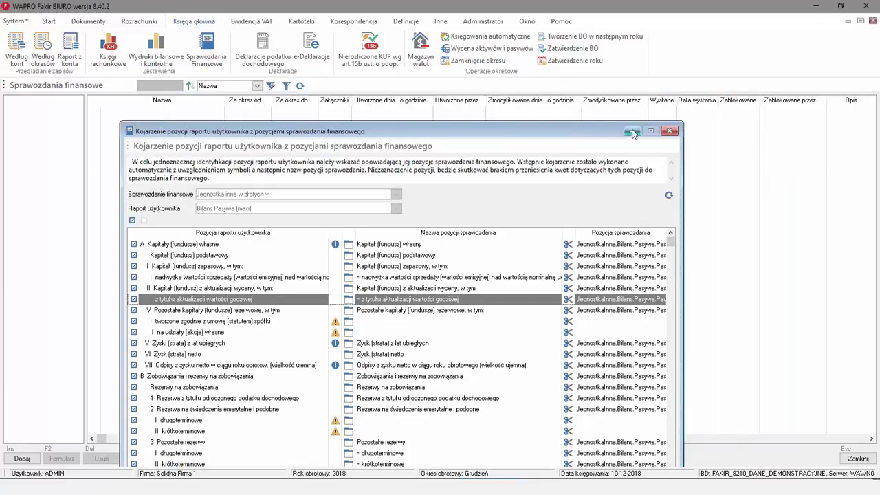
{"action": "left_click", "coordinate": [669, 132]}
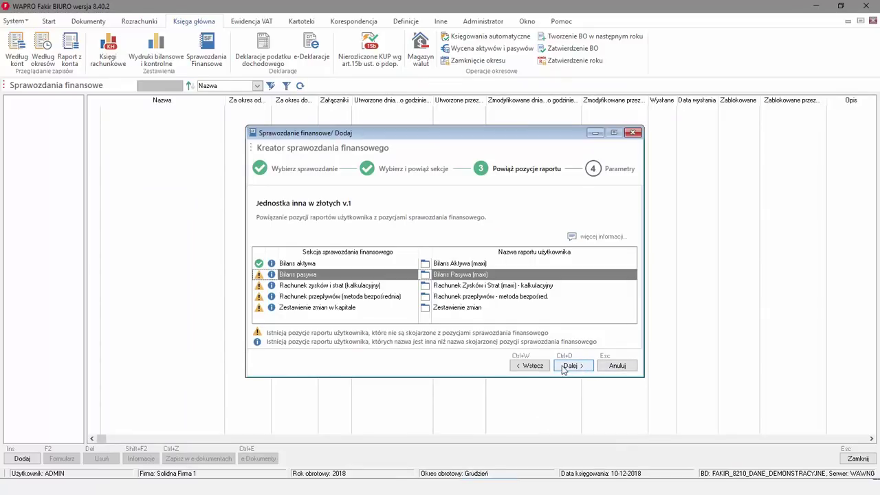
{"action": "left_click", "coordinate": [615, 366]}
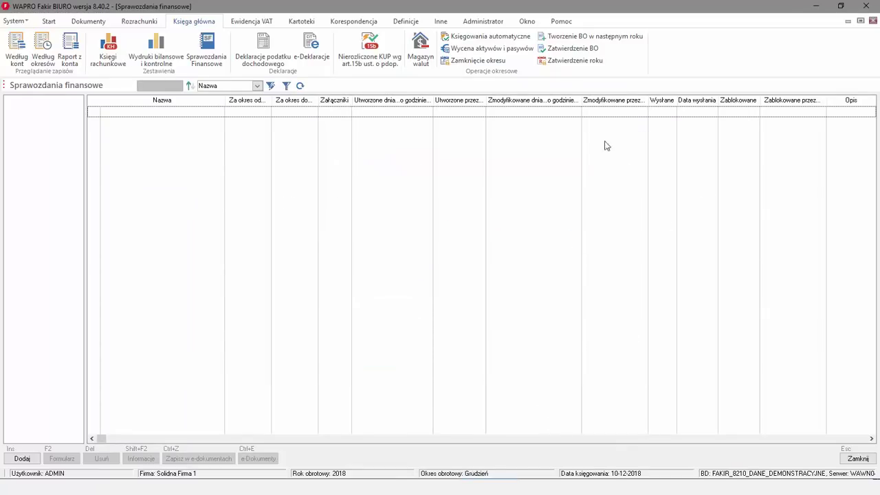
{"action": "left_click", "coordinate": [874, 23]}
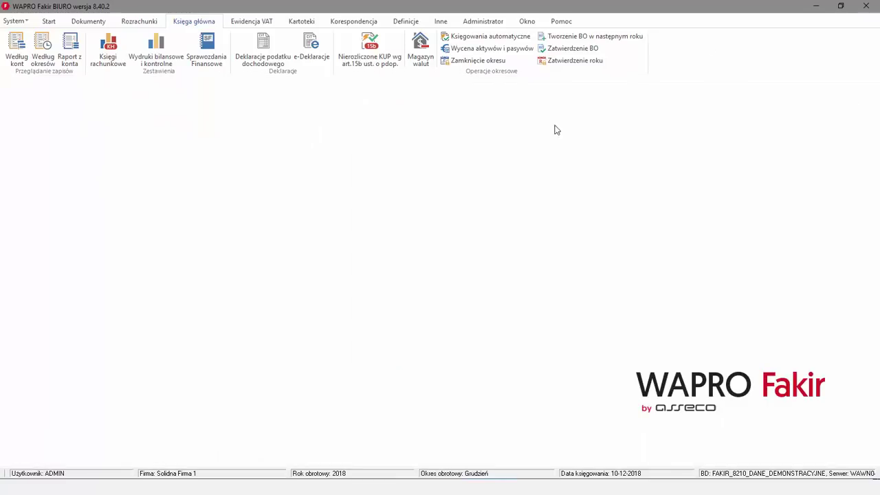
Step: Switch the active company to Solidna Firma 2, accepting fiscal year 2018 and the period Grudzień
{"action": "left_click", "coordinate": [14, 20]}
{"action": "left_click", "coordinate": [44, 56]}
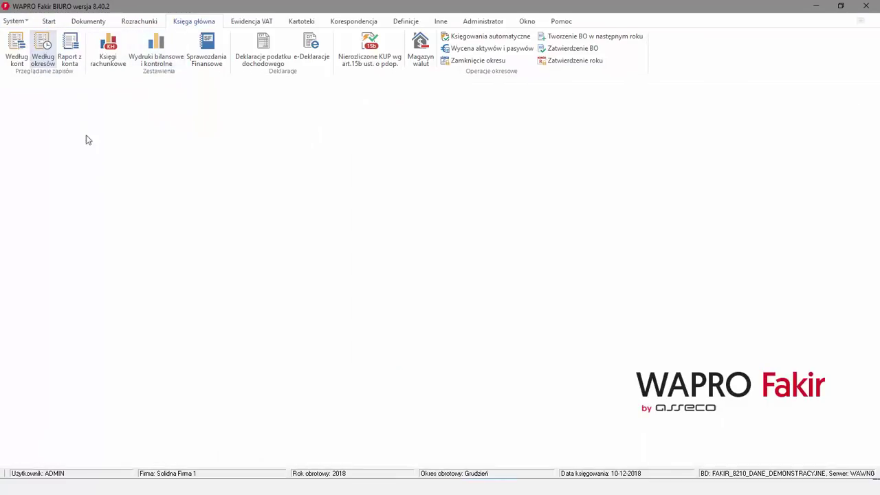
{"action": "left_click", "coordinate": [224, 209]}
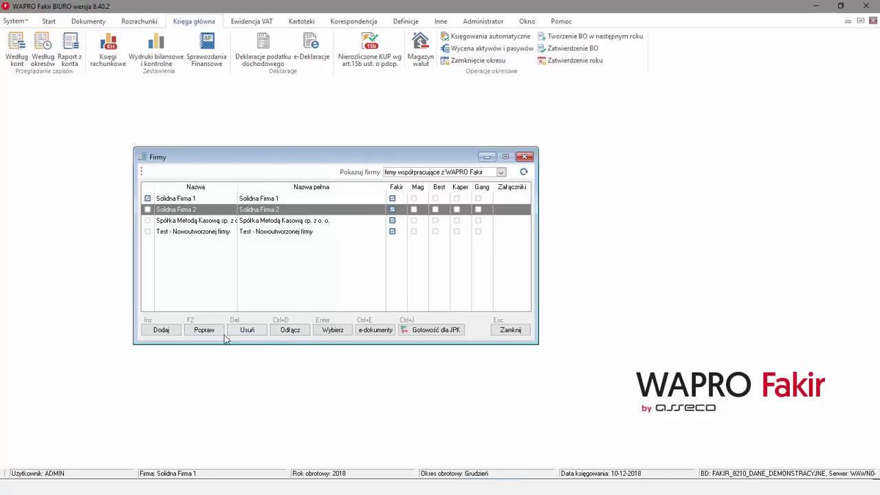
{"action": "left_click", "coordinate": [333, 330]}
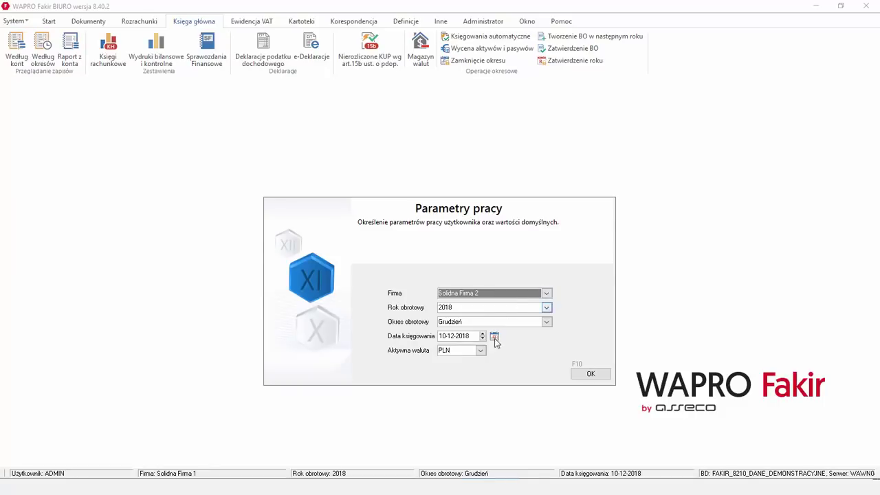
{"action": "left_click", "coordinate": [590, 373]}
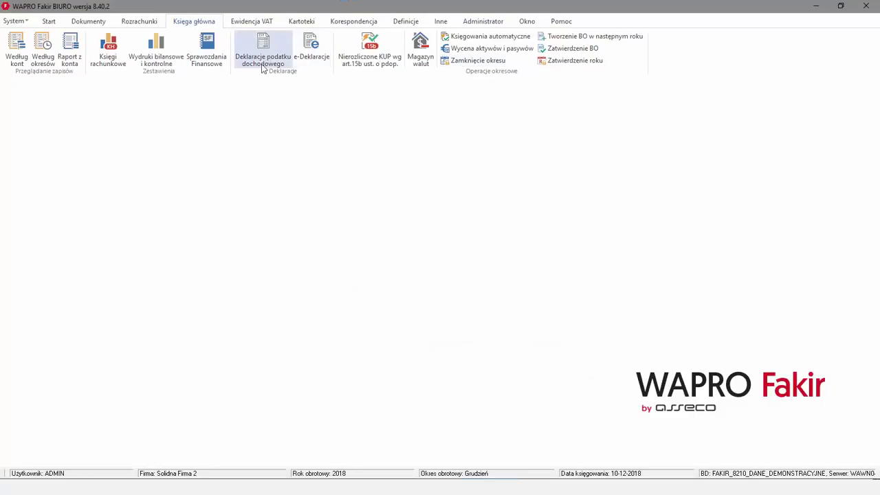
Step: Add a new financial statement of type Jednostka inna w złotych v.1 described as "Sprawozdanie 2018"
{"action": "left_click", "coordinate": [206, 43]}
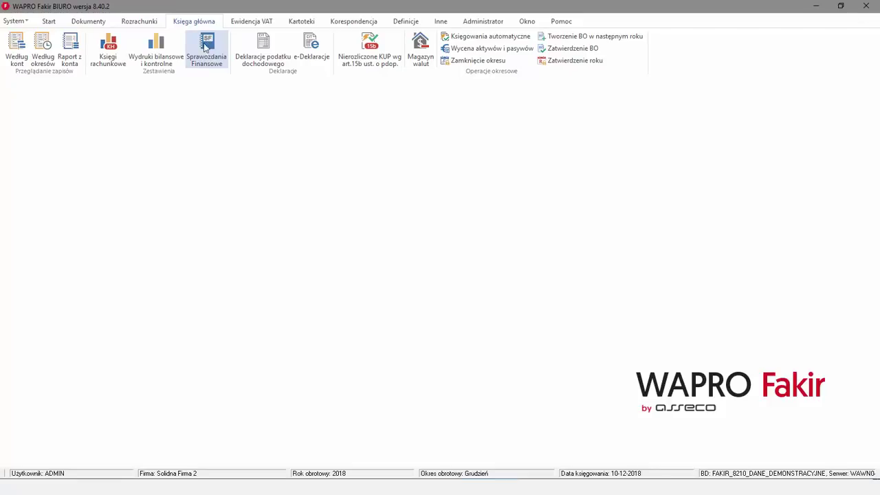
{"action": "left_click", "coordinate": [35, 458]}
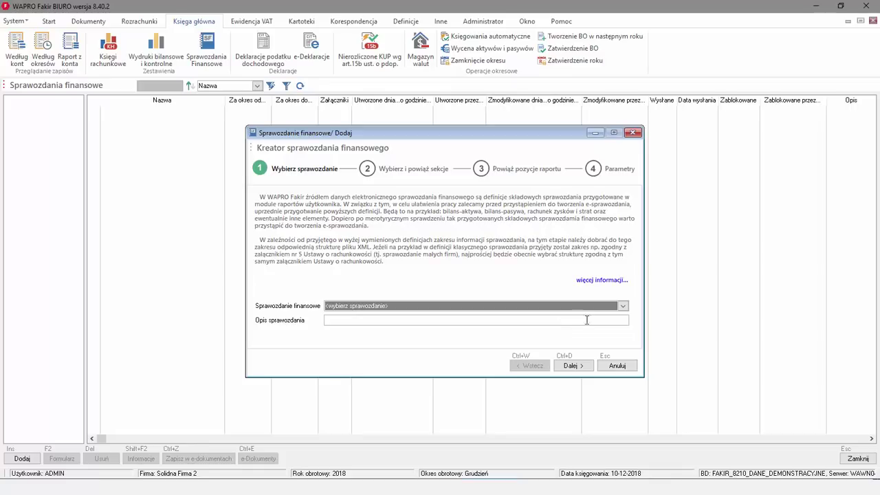
{"action": "left_click", "coordinate": [623, 306]}
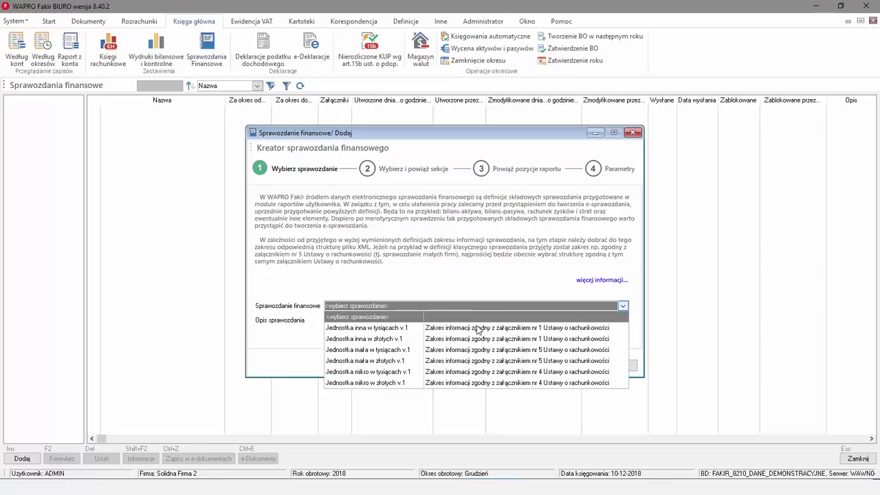
{"action": "left_click", "coordinate": [399, 337]}
{"action": "left_click", "coordinate": [390, 319]}
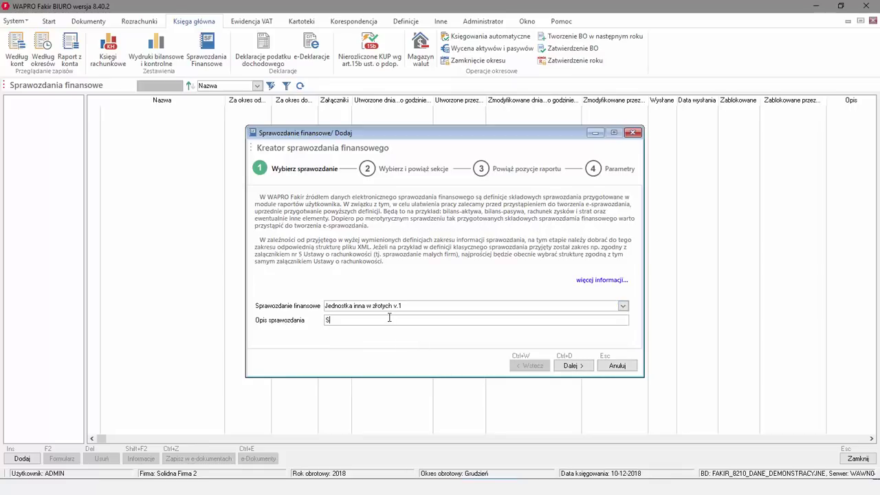
{"action": "type", "text": "Sprawozdanie 2018"}
Step: Accept the proposed sections and item links, generate the statement as of 31-12-2018 and maximize its e-form
{"action": "left_click", "coordinate": [579, 368]}
{"action": "left_click", "coordinate": [581, 368]}
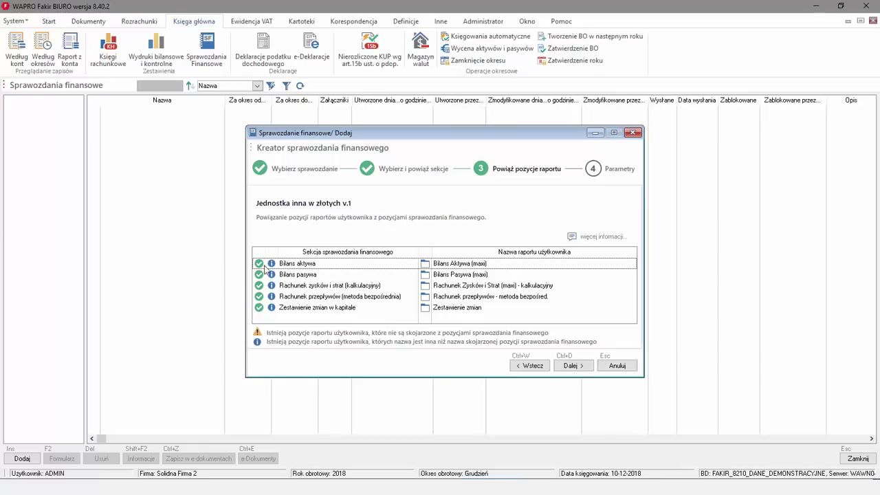
{"action": "left_click", "coordinate": [571, 365]}
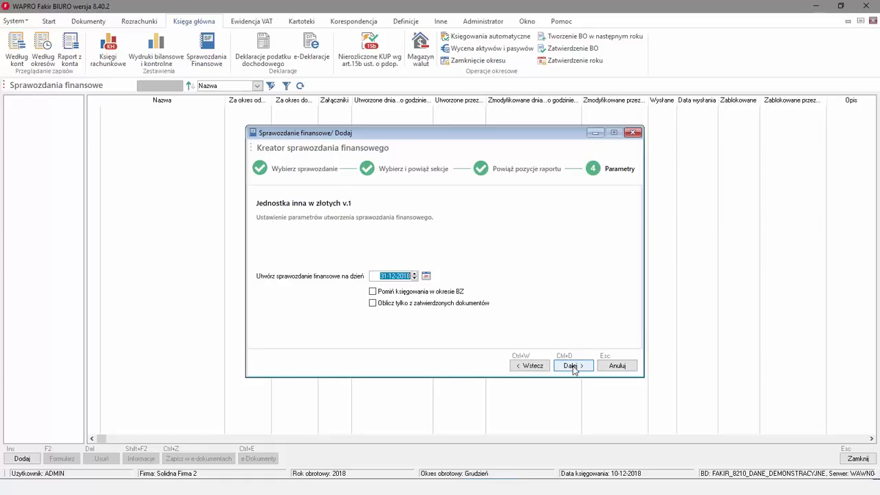
{"action": "left_click", "coordinate": [572, 367]}
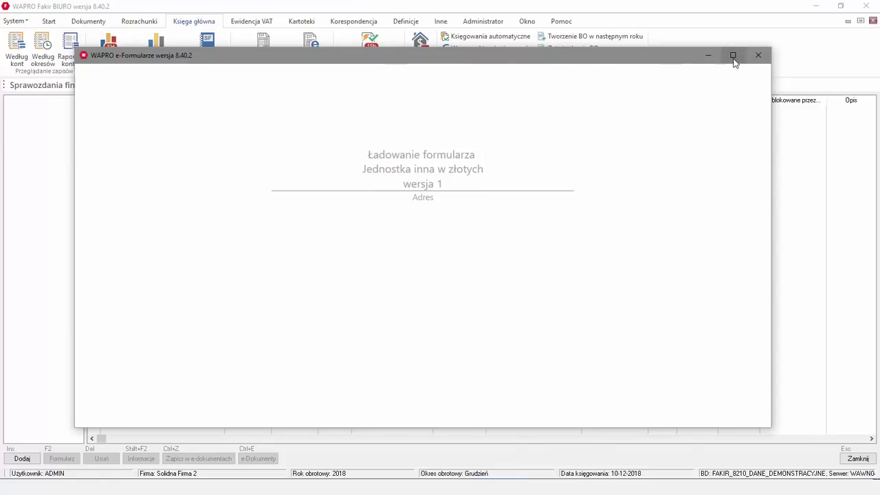
{"action": "left_click", "coordinate": [733, 55]}
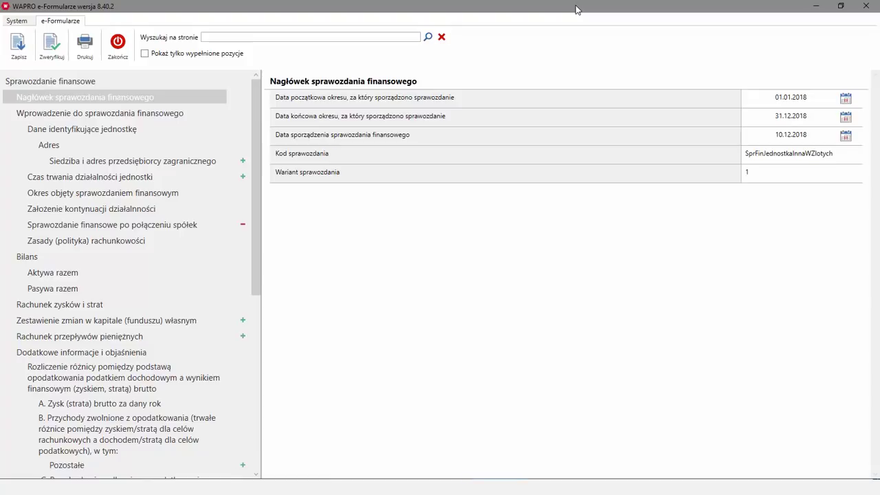
Step: Open the Dane identyfikujące jednostkę section, narrow the section tree slightly and look through all sections of the statement
{"action": "left_click", "coordinate": [152, 127]}
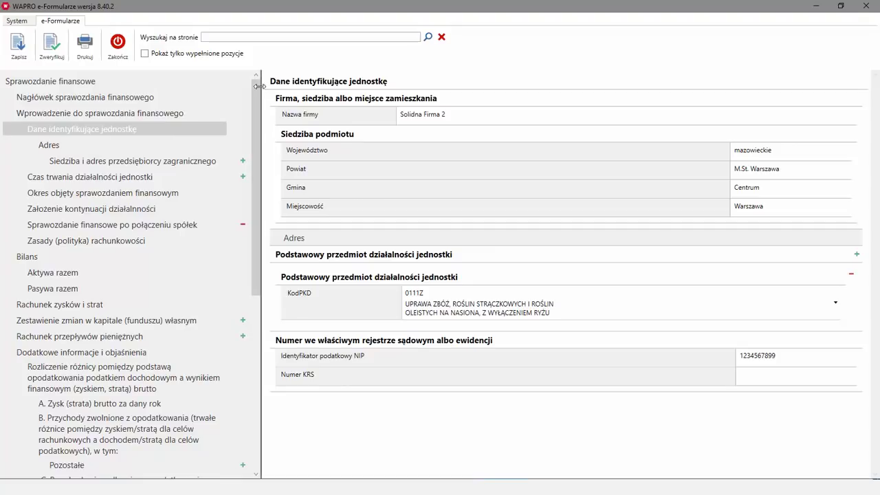
{"action": "left_click_drag", "start_coordinate": [261, 85], "coordinate": [255, 85]}
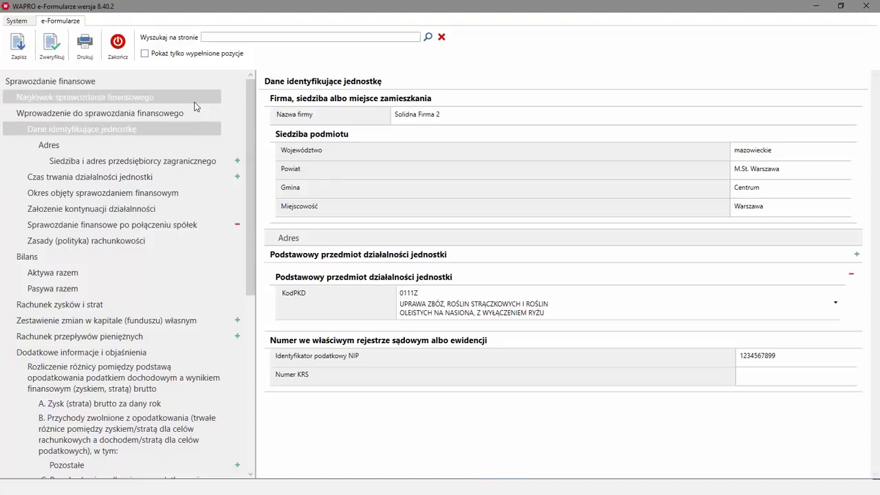
{"action": "scroll", "coordinate": [165, 218], "scroll_direction": "down", "scroll_amount": 6}
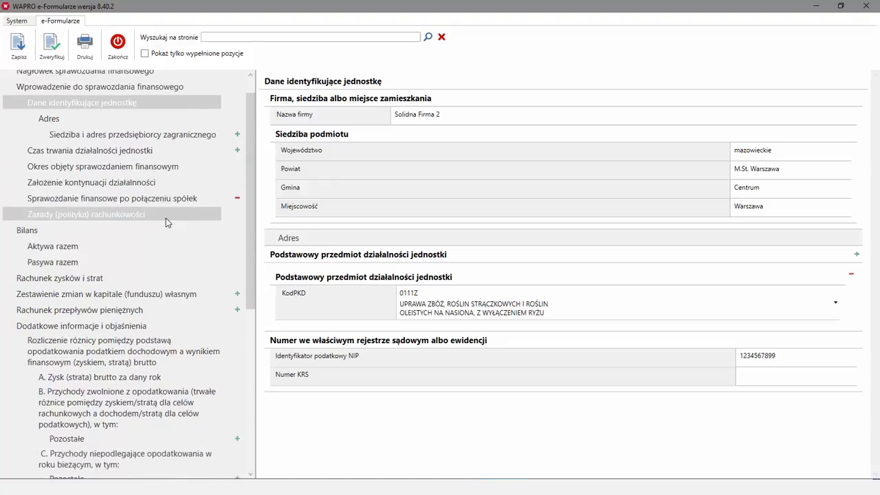
{"action": "scroll", "coordinate": [167, 223], "scroll_direction": "down", "scroll_amount": 1}
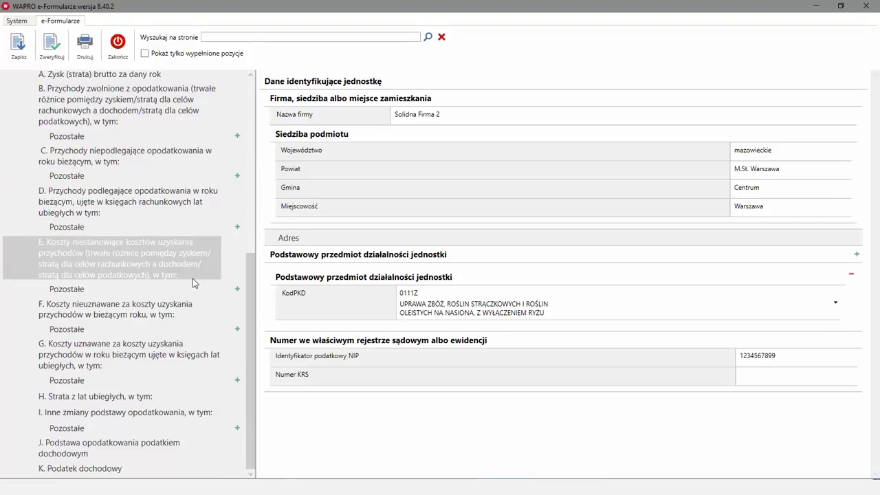
{"action": "scroll", "coordinate": [193, 278], "scroll_direction": "up", "scroll_amount": 5}
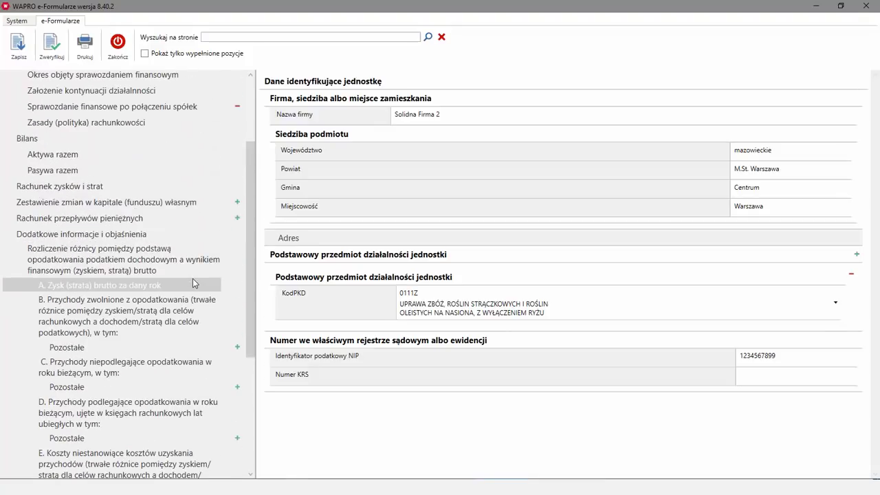
{"action": "scroll", "coordinate": [193, 279], "scroll_direction": "up", "scroll_amount": 2}
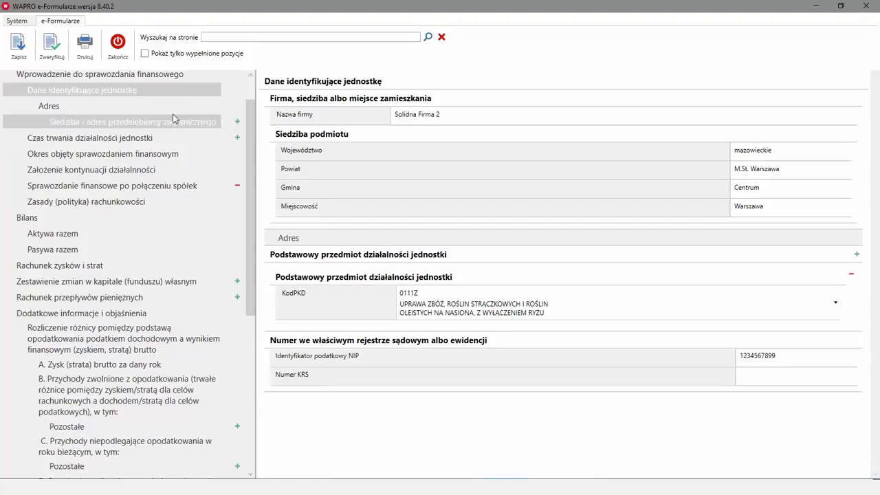
{"action": "scroll", "coordinate": [165, 117], "scroll_direction": "up", "scroll_amount": 1}
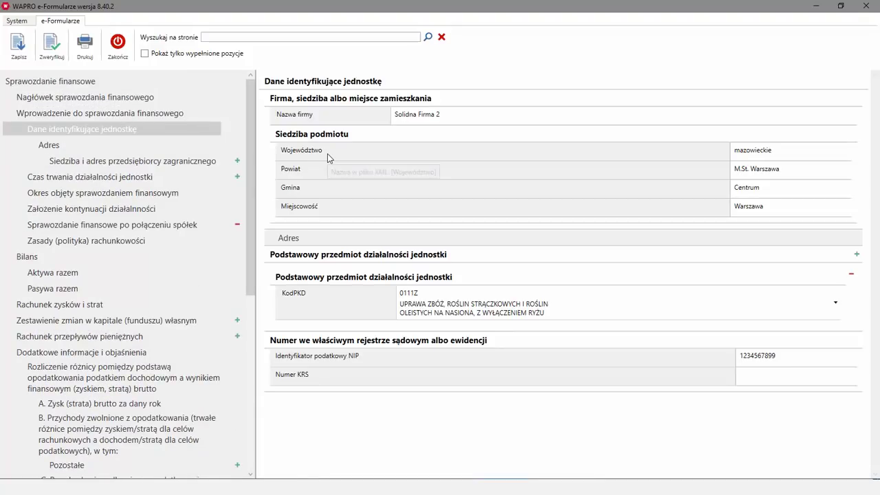
Step: Examine the amounts in the Rachunek zysków i strat section of the statement
{"action": "left_click", "coordinate": [82, 309]}
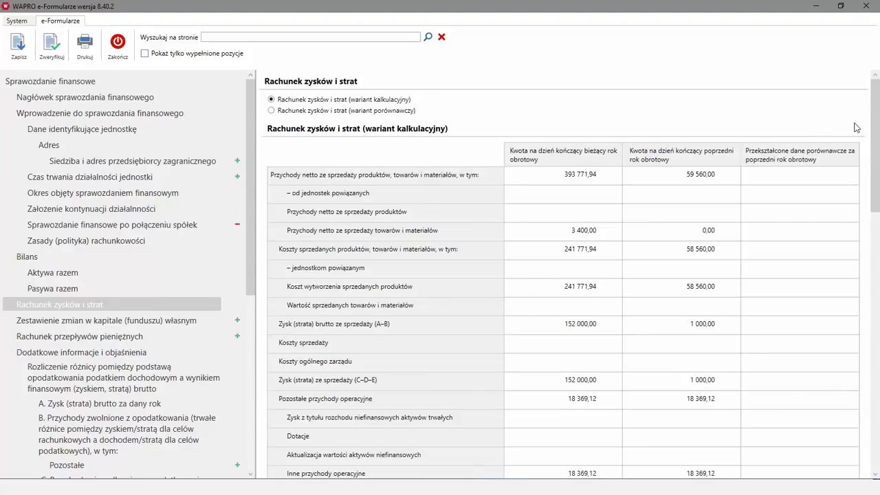
{"action": "scroll", "coordinate": [824, 130], "scroll_direction": "down", "scroll_amount": 5}
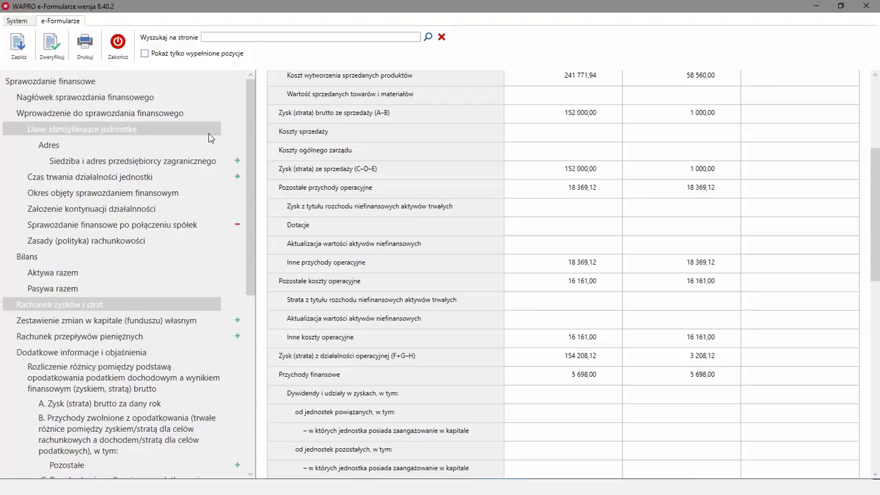
{"action": "scroll", "coordinate": [227, 175], "scroll_direction": "down", "scroll_amount": 1}
{"action": "scroll", "coordinate": [227, 175], "scroll_direction": "up", "scroll_amount": 1}
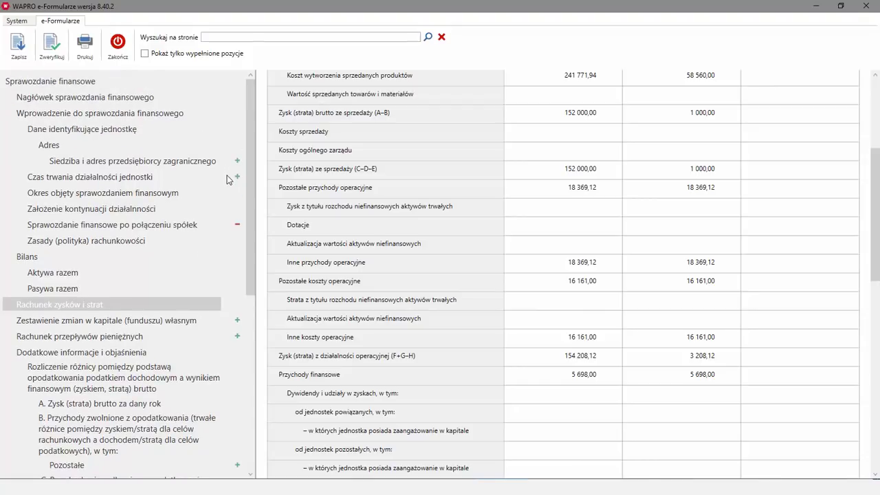
Step: Paste the copied accounting policy text into the Omówienie przyjętych zasad field of Zasady (polityka) rachunkowości
{"action": "left_click", "coordinate": [144, 242]}
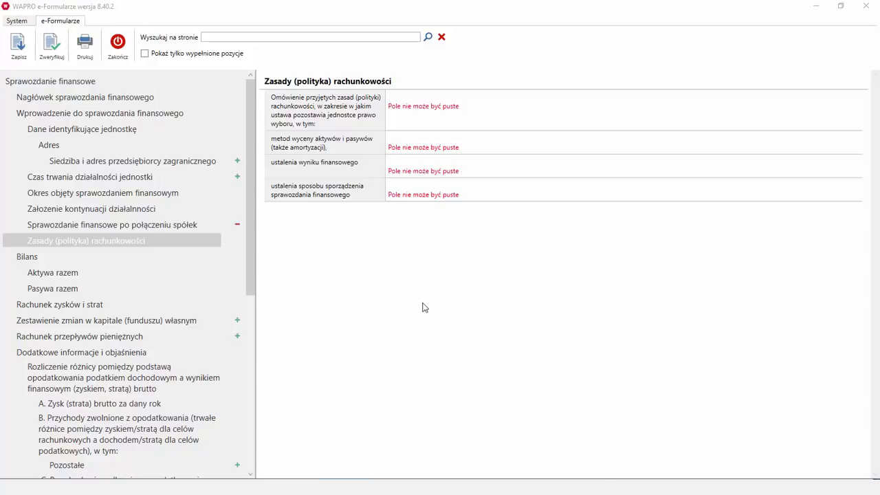
{"action": "left_click", "coordinate": [424, 100]}
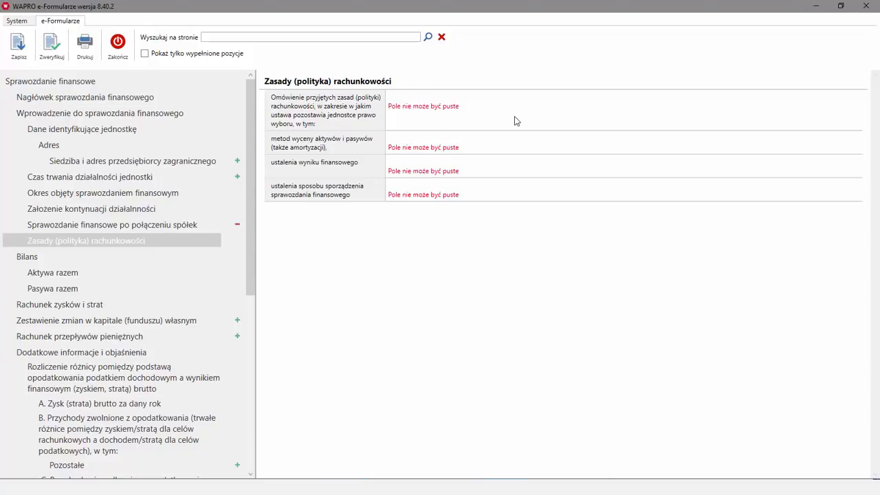
{"action": "key", "text": "ctrl+v"}
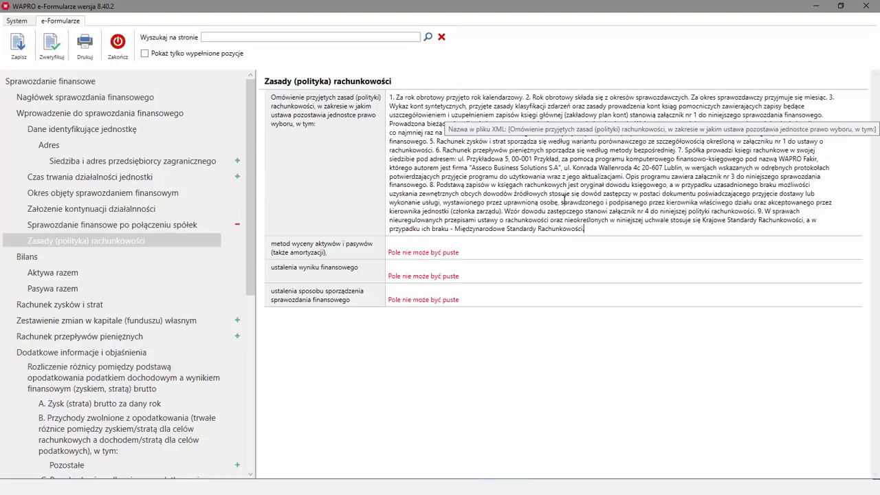
Step: Enter "abc" for the asset and liability valuation methods, "def" for determining the financial result and "ghi" for the statement preparation method
{"action": "left_click", "coordinate": [561, 245]}
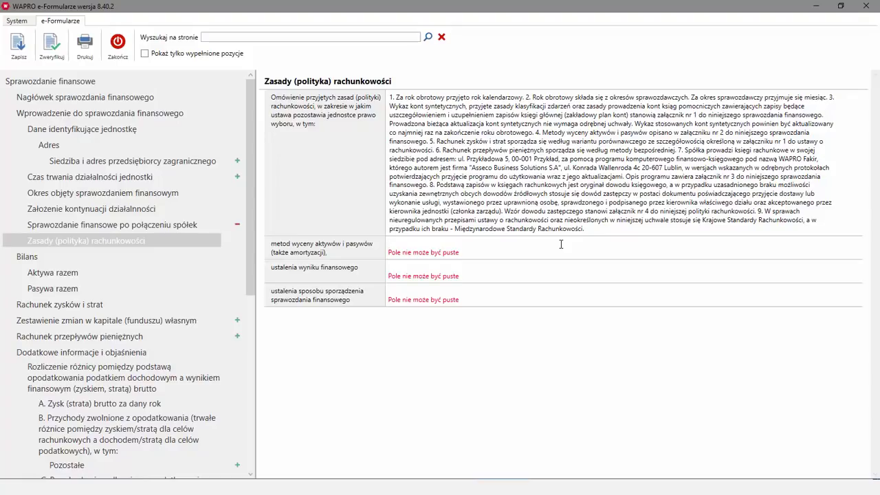
{"action": "type", "text": "abc"}
{"action": "left_click", "coordinate": [496, 280]}
{"action": "type", "text": "def"}
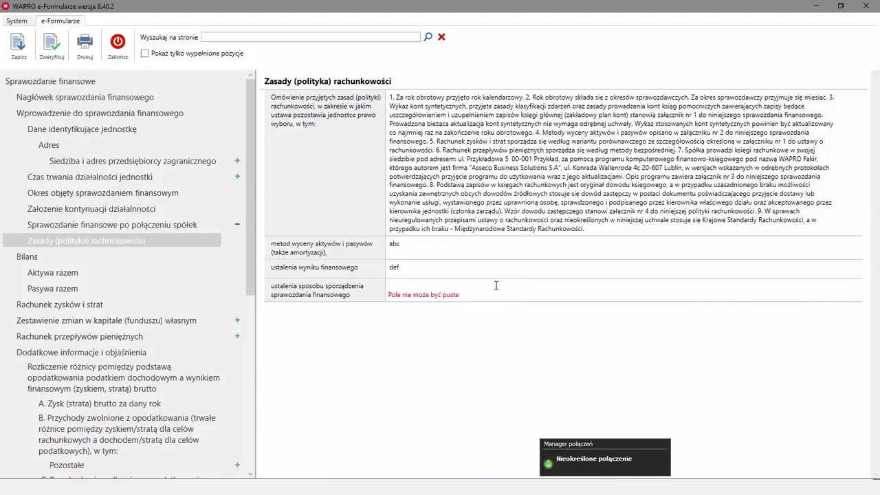
{"action": "type", "text": "ghi"}
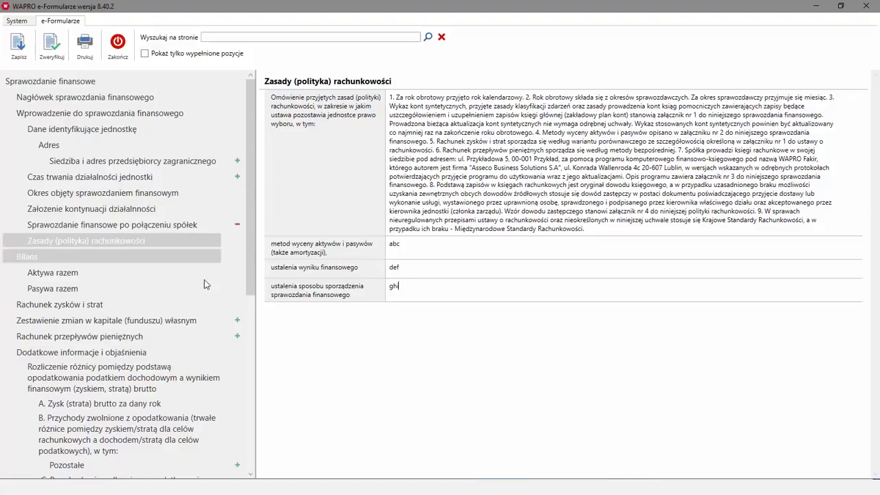
Step: Attach the file Zalacznik_nr_1.pdf to the entry in Dodatkowe informacje i objaśnienia
{"action": "scroll", "coordinate": [182, 262], "scroll_direction": "down", "scroll_amount": 6}
{"action": "scroll", "coordinate": [192, 276], "scroll_direction": "down", "scroll_amount": 1}
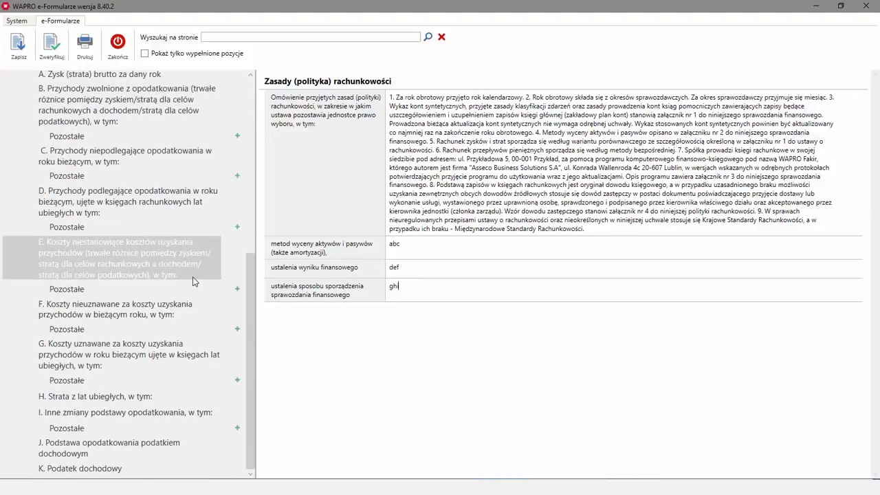
{"action": "scroll", "coordinate": [193, 276], "scroll_direction": "up", "scroll_amount": 3}
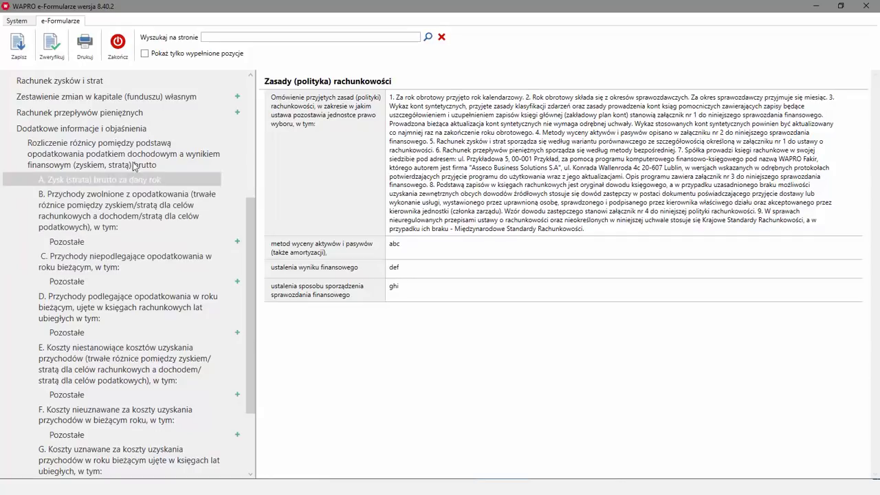
{"action": "left_click", "coordinate": [124, 130]}
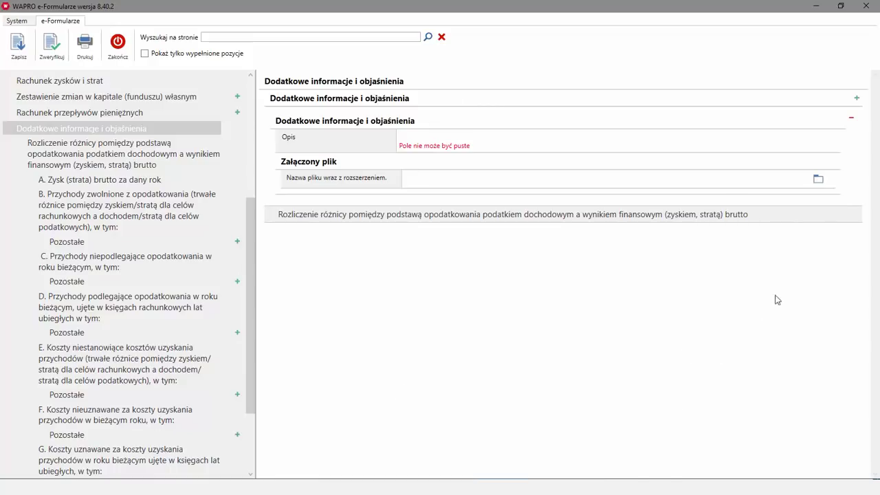
{"action": "left_click", "coordinate": [818, 179]}
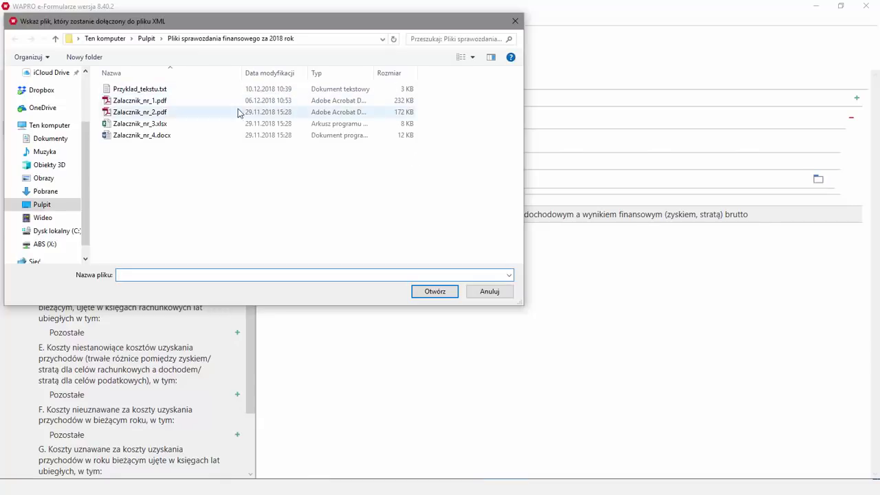
{"action": "double_click", "coordinate": [140, 101]}
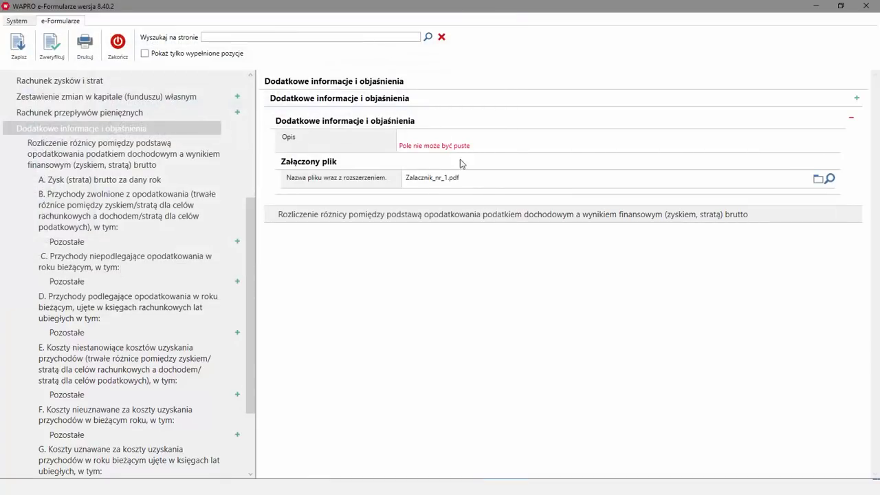
Step: Describe the first attachment as "Załącznik nr 1 - Plan kont" and preview its PDF, closing the viewer again
{"action": "left_click", "coordinate": [467, 136]}
{"action": "type", "text": "Zała"}
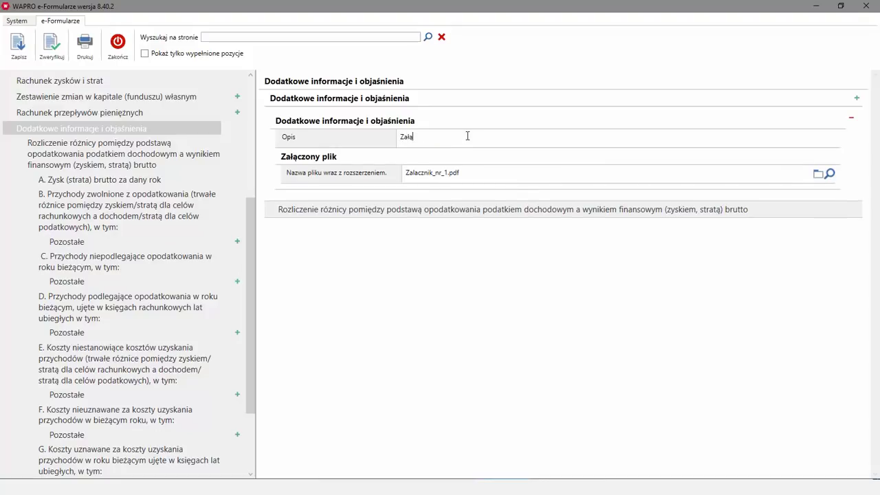
{"action": "type", "text": "cnik"}
{"action": "key", "text": "Left"}
{"action": "type", "text": "z"}
{"action": "type", "text": "Plan kont"}
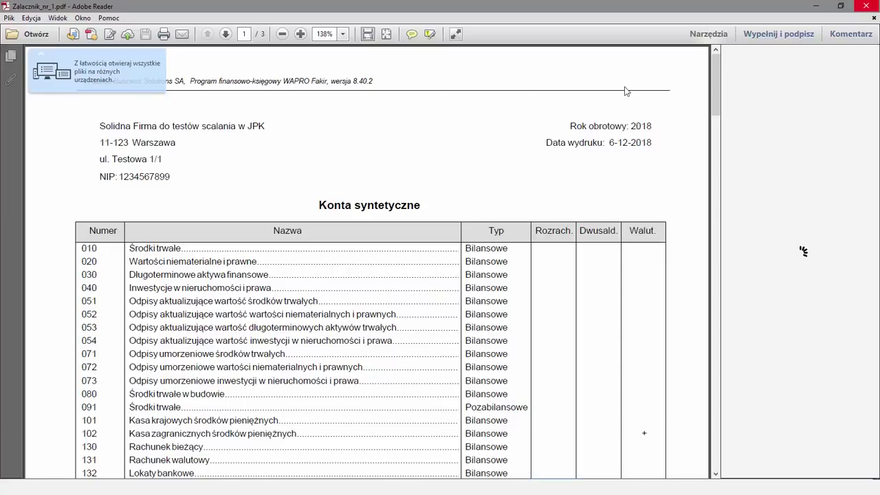
{"action": "left_click", "coordinate": [863, 6]}
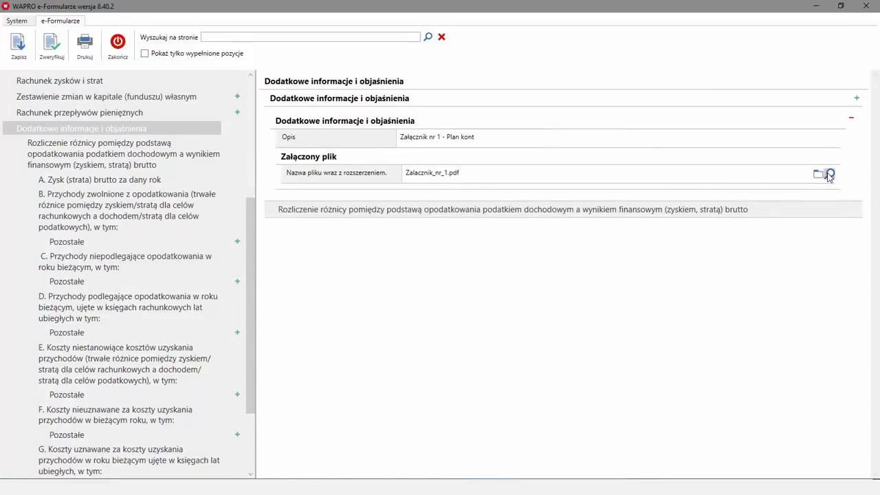
Step: Add a second Dodatkowe informacje i objaśnienia entry described as "Załącznik nr 2" with the file Zalacznik_nr_2.pdf attached
{"action": "left_click", "coordinate": [856, 100]}
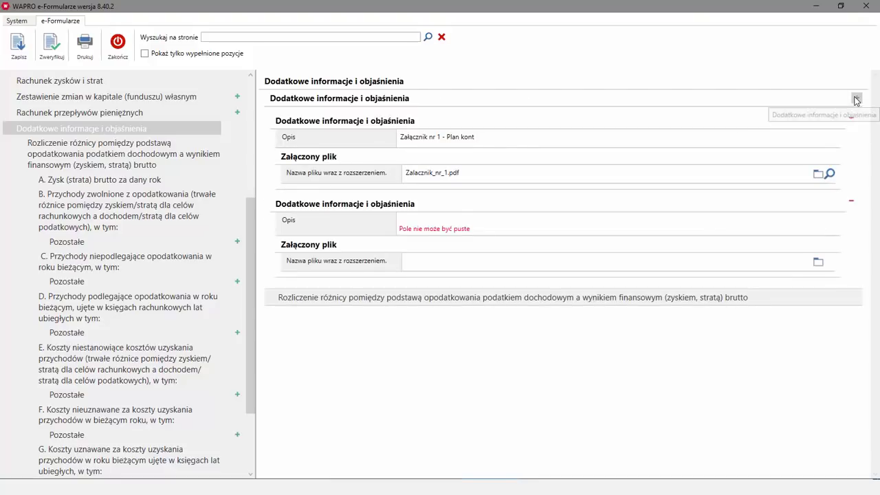
{"action": "left_click", "coordinate": [497, 220]}
{"action": "type", "text": "Załącznik nr 2"}
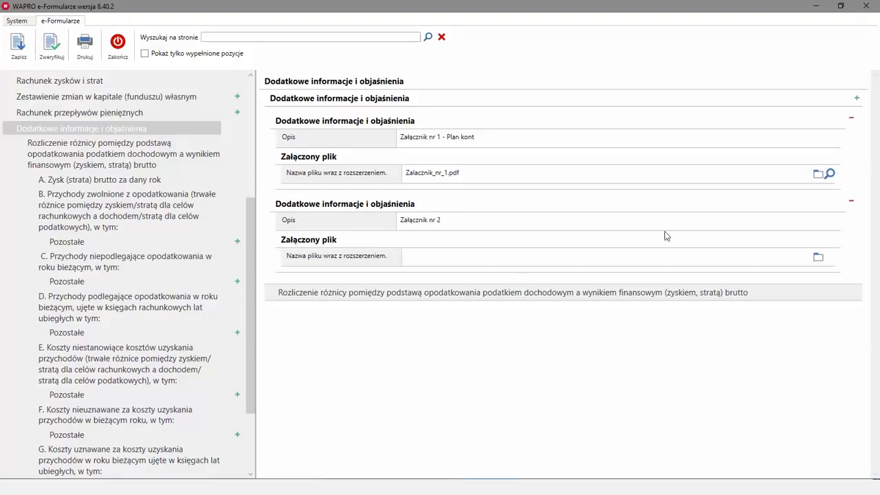
{"action": "left_click", "coordinate": [818, 258]}
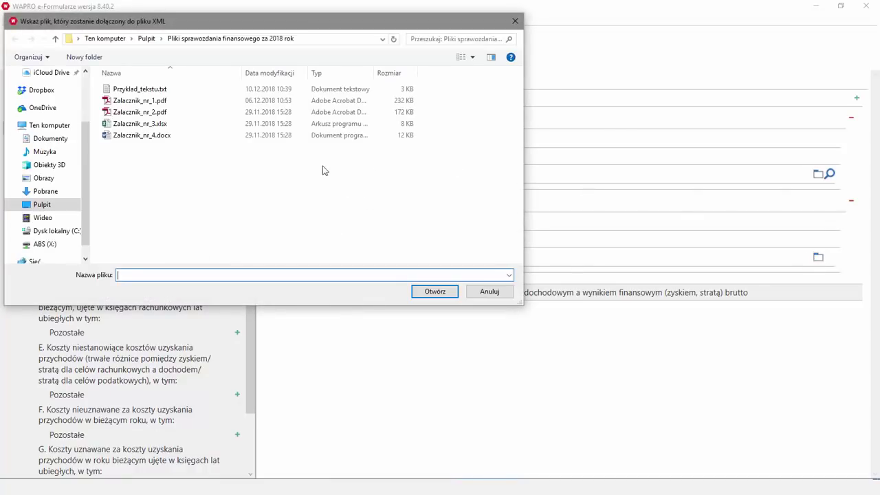
{"action": "double_click", "coordinate": [168, 114]}
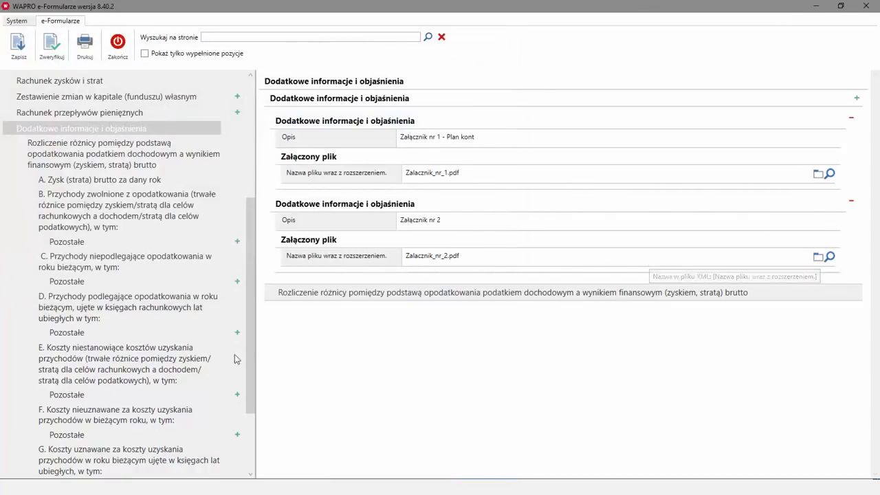
Step: Review the Rachunek zysków i strat section and limit the display to filled positions only
{"action": "scroll", "coordinate": [111, 361], "scroll_direction": "down", "scroll_amount": 3}
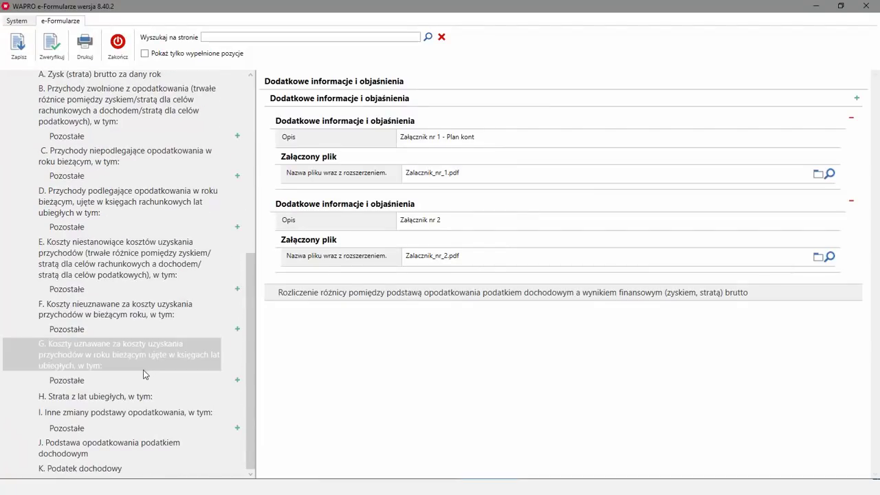
{"action": "scroll", "coordinate": [143, 374], "scroll_direction": "up", "scroll_amount": 3}
{"action": "scroll", "coordinate": [145, 373], "scroll_direction": "up", "scroll_amount": 5}
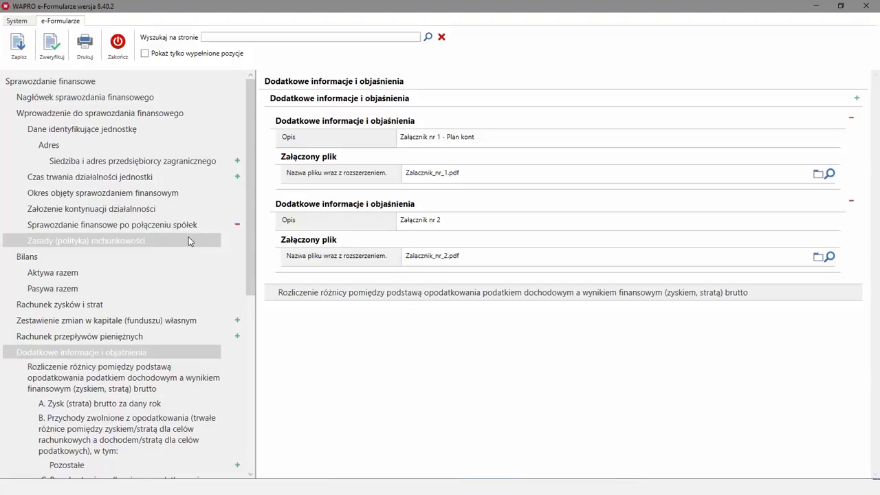
{"action": "left_click", "coordinate": [170, 308]}
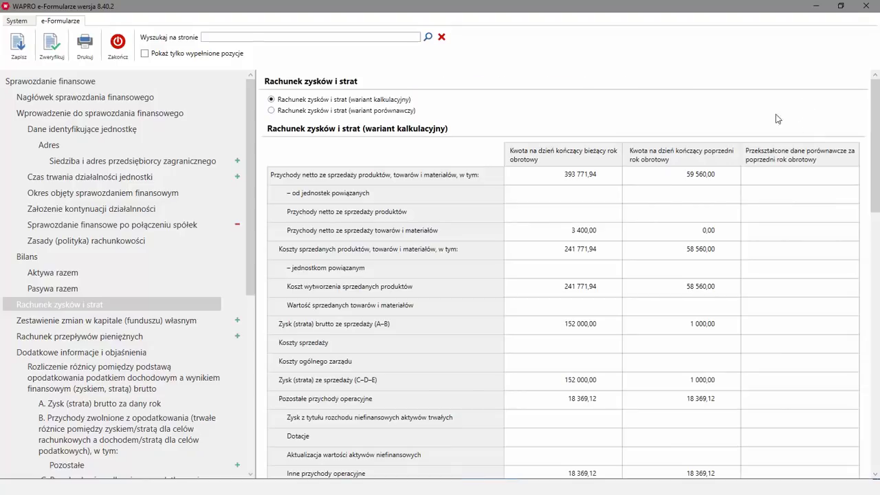
{"action": "scroll", "coordinate": [695, 158], "scroll_direction": "down", "scroll_amount": 10}
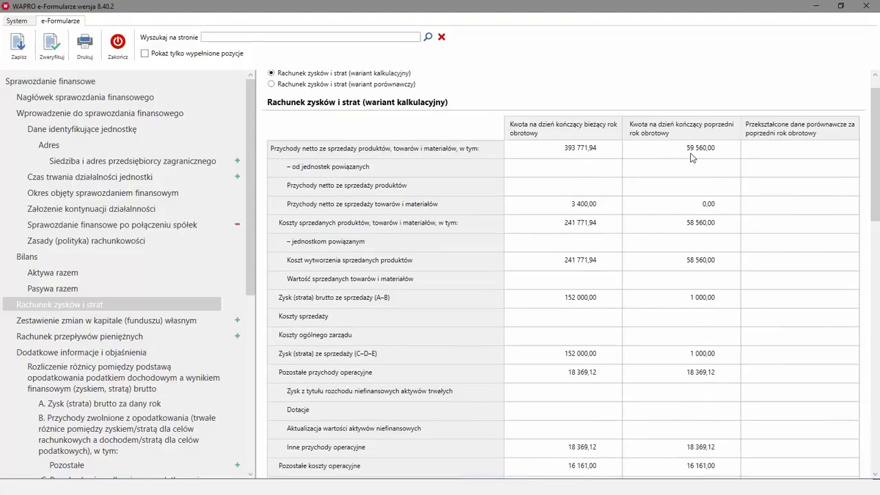
{"action": "scroll", "coordinate": [697, 172], "scroll_direction": "down", "scroll_amount": 4}
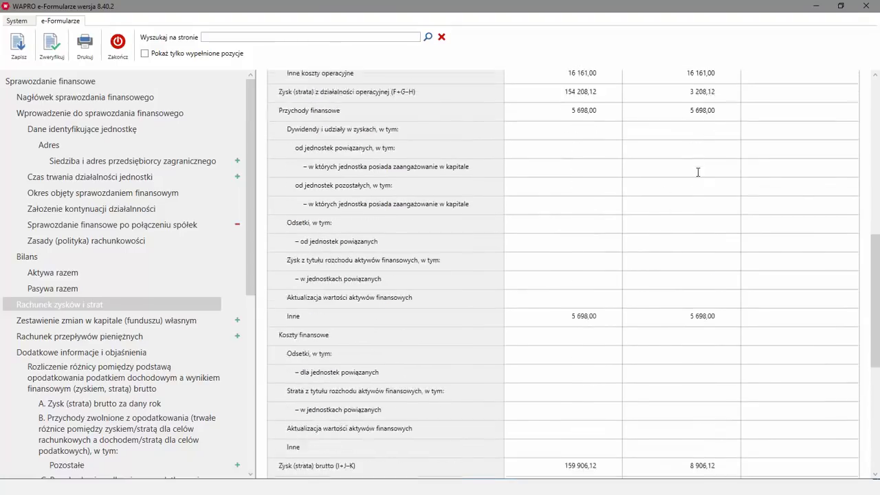
{"action": "scroll", "coordinate": [700, 172], "scroll_direction": "up", "scroll_amount": 5}
{"action": "scroll", "coordinate": [702, 172], "scroll_direction": "up", "scroll_amount": 10}
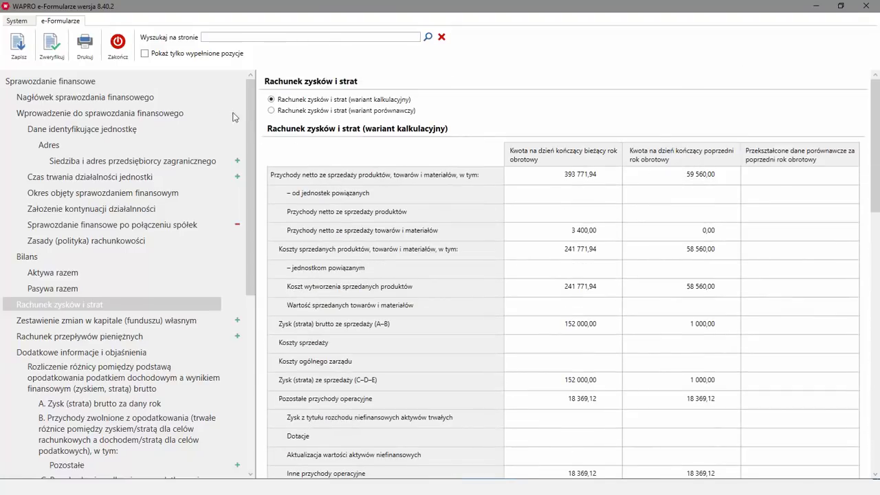
{"action": "left_click", "coordinate": [144, 54]}
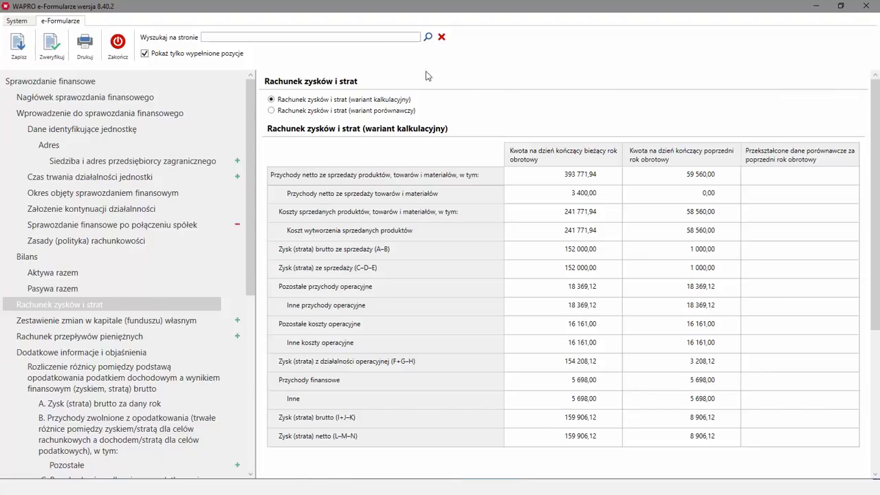
Step: Verify and save the completed financial statement e-form, and exit the form editor
{"action": "left_click", "coordinate": [55, 46]}
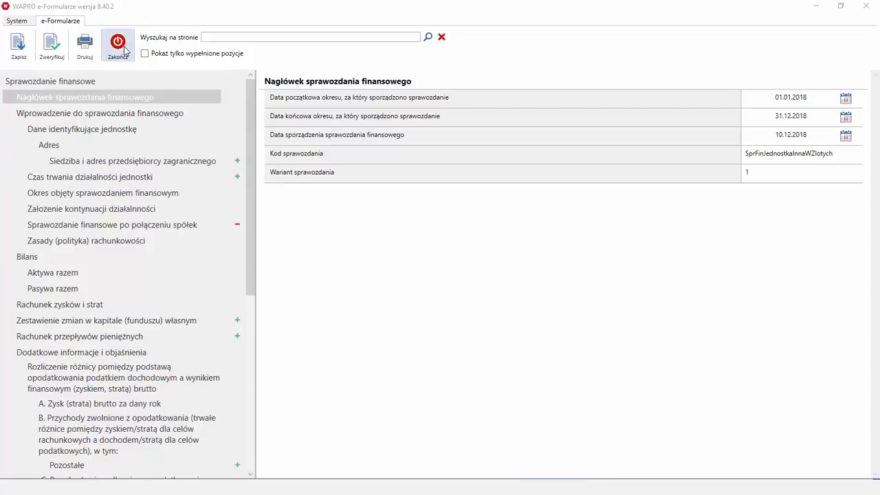
{"action": "left_click", "coordinate": [18, 49]}
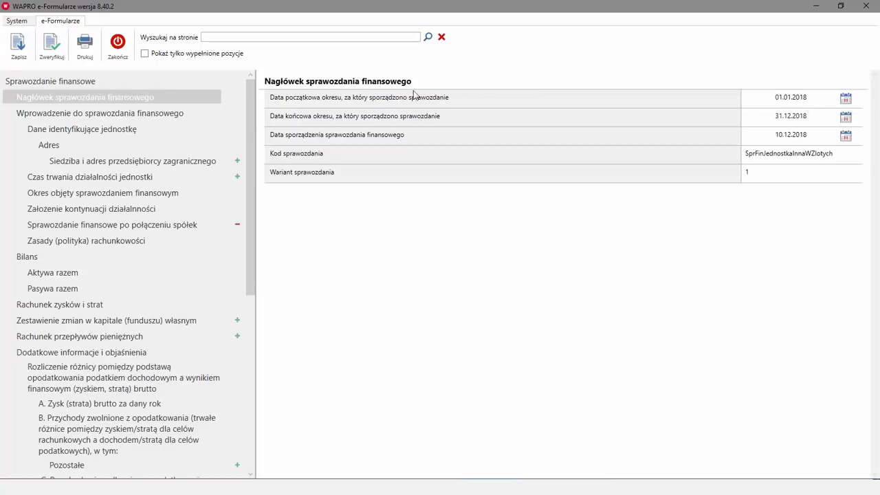
{"action": "left_click", "coordinate": [119, 45]}
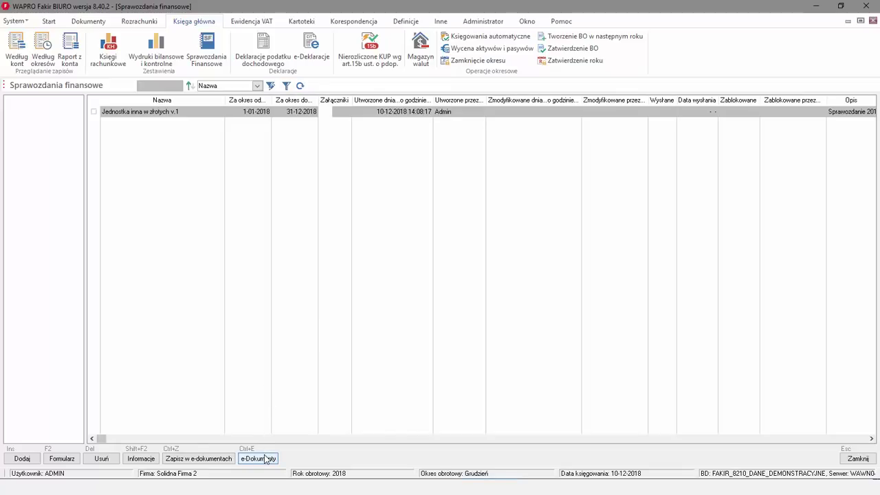
Step: Sign the statement Jednostka inna w złotych v.1 with the certificate valid until 2019-05-08 and save it as XML in e-Dokumenty
{"action": "left_click", "coordinate": [223, 459]}
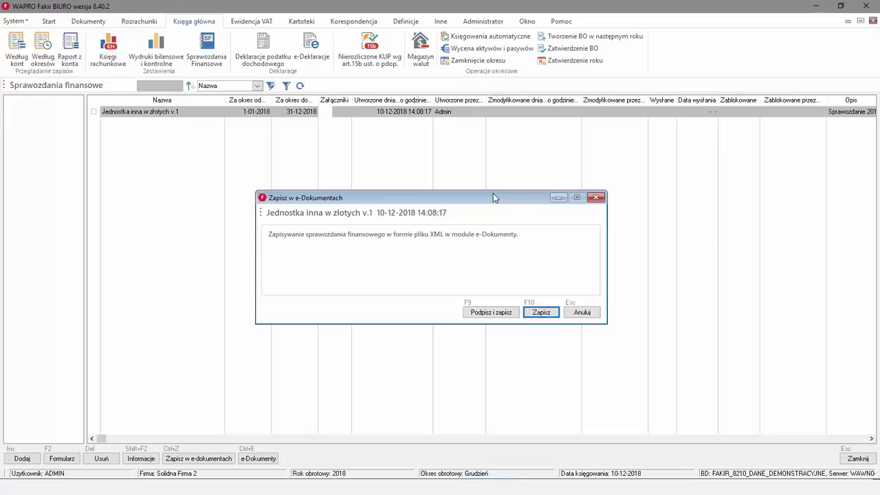
{"action": "left_click", "coordinate": [490, 313]}
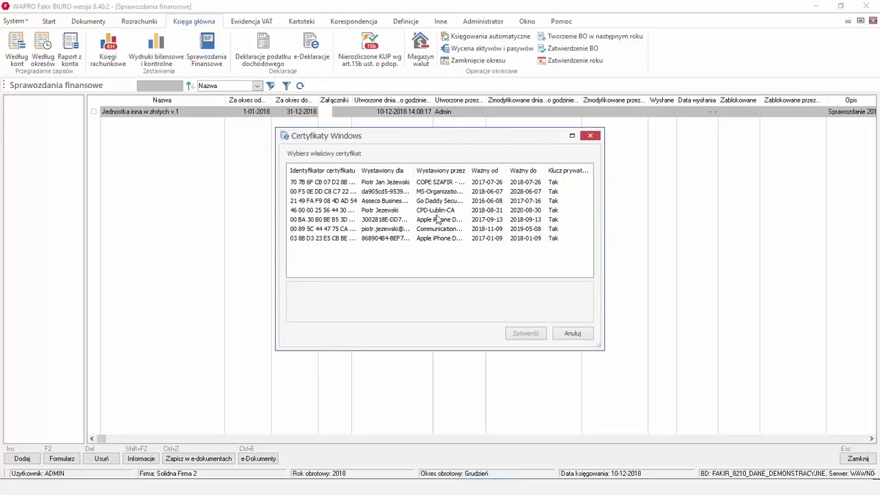
{"action": "left_click", "coordinate": [401, 229]}
{"action": "left_click", "coordinate": [516, 334]}
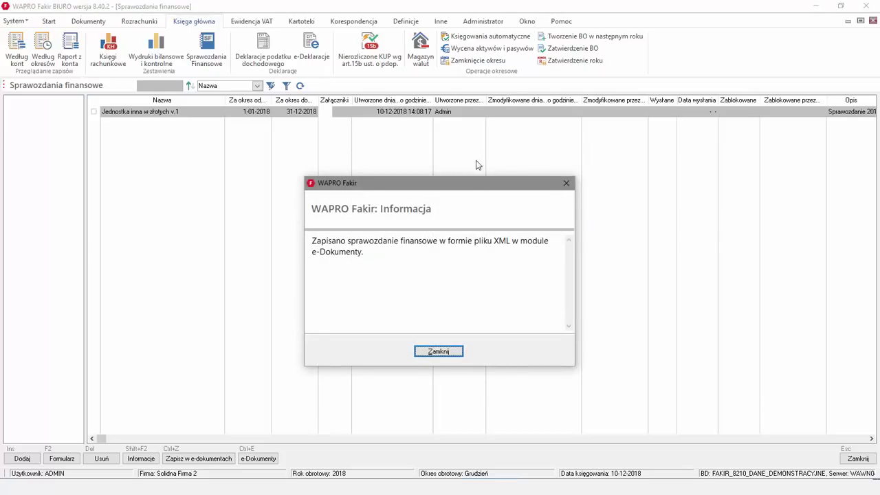
{"action": "left_click", "coordinate": [439, 352]}
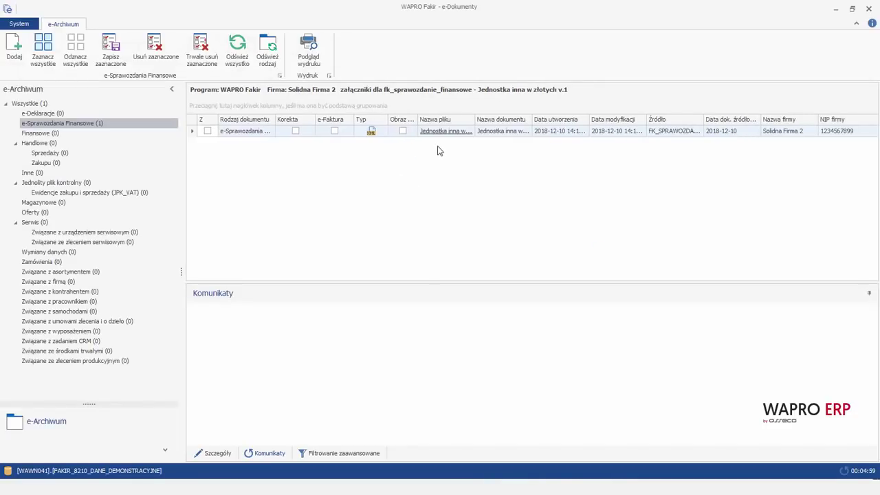
Step: Examine the saved statement's XML file in a maximized preview, from the header data through the balance sheet to the embedded attachments, and close it
{"action": "left_click", "coordinate": [444, 131]}
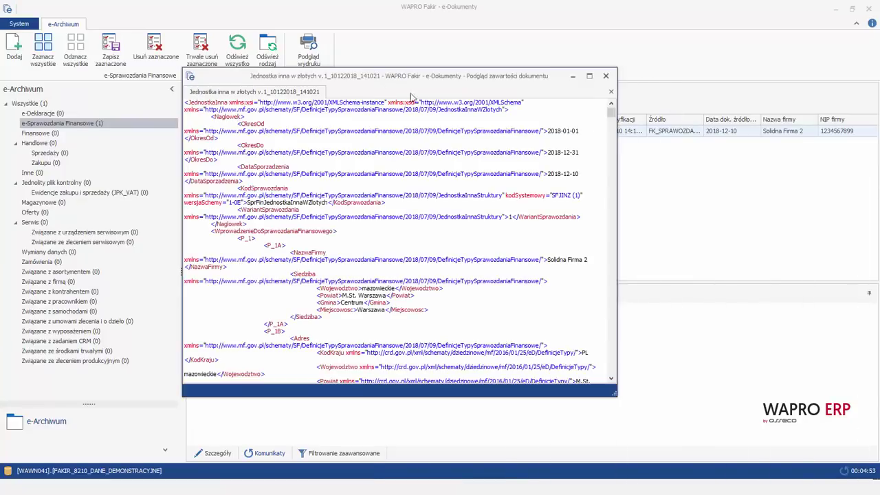
{"action": "left_click", "coordinate": [589, 76]}
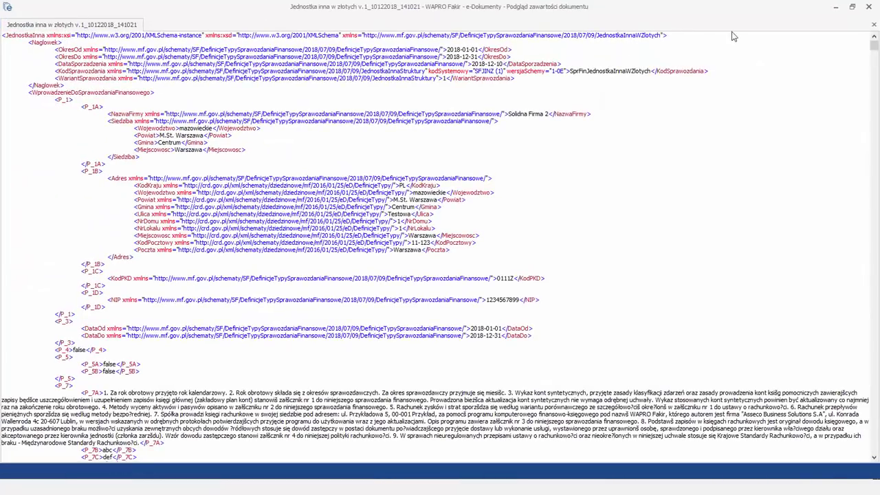
{"action": "scroll", "coordinate": [750, 133], "scroll_direction": "down", "scroll_amount": 6}
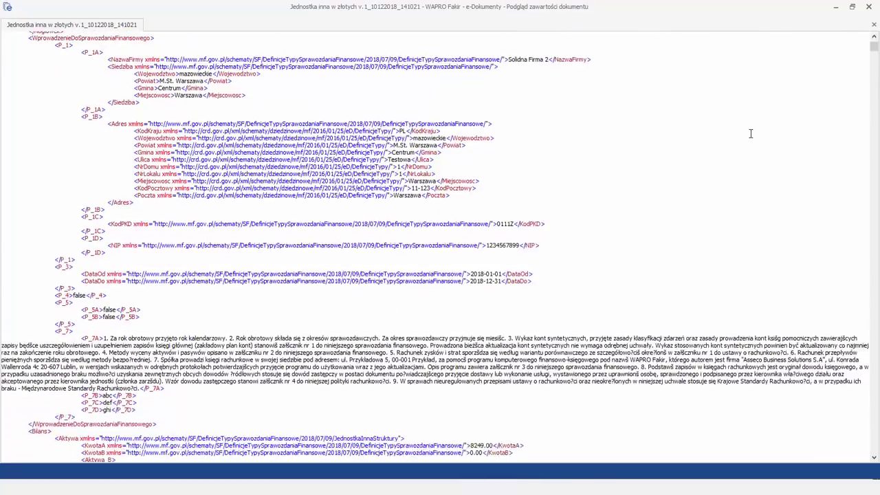
{"action": "scroll", "coordinate": [752, 134], "scroll_direction": "down", "scroll_amount": 20}
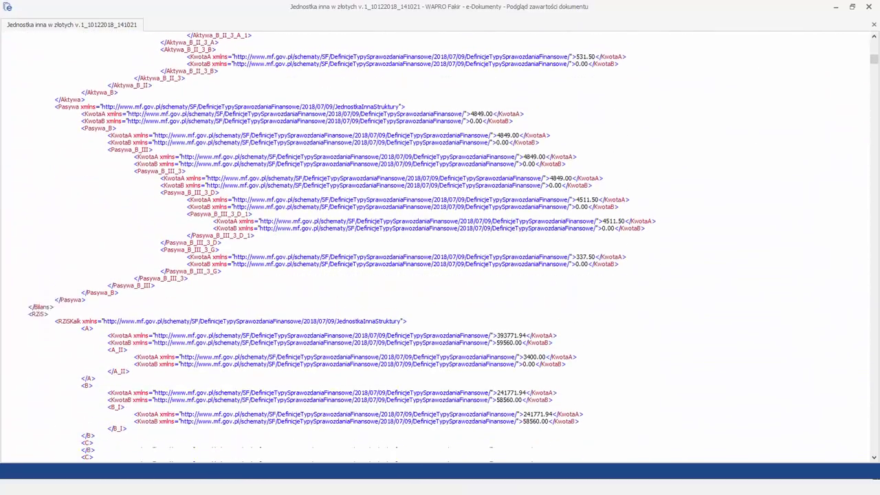
{"action": "scroll", "coordinate": [816, 155], "scroll_direction": "down", "scroll_amount": 6}
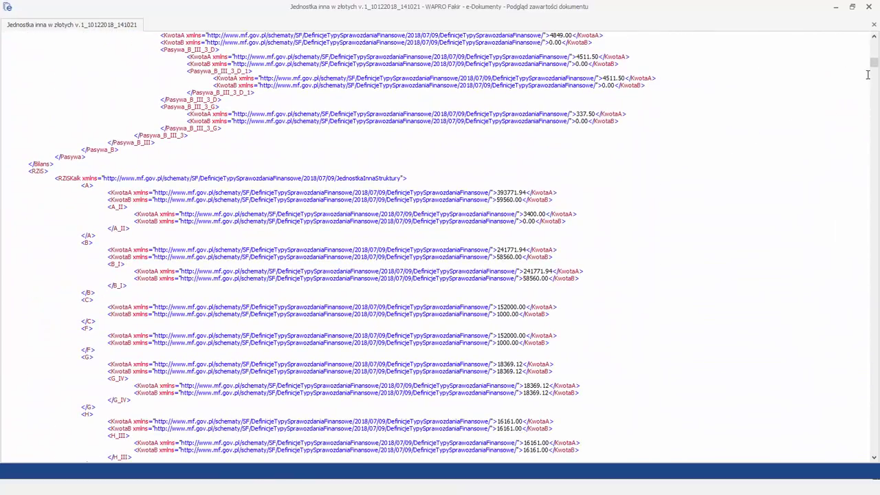
{"action": "left_click_drag", "start_coordinate": [874, 63], "coordinate": [874, 135]}
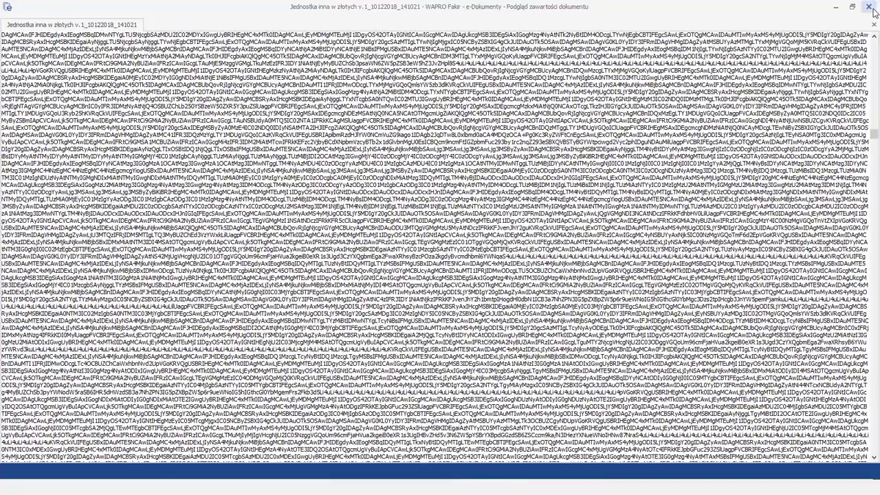
{"action": "scroll", "coordinate": [602, 99], "scroll_direction": "down", "scroll_amount": 3}
{"action": "key", "text": "Escape"}
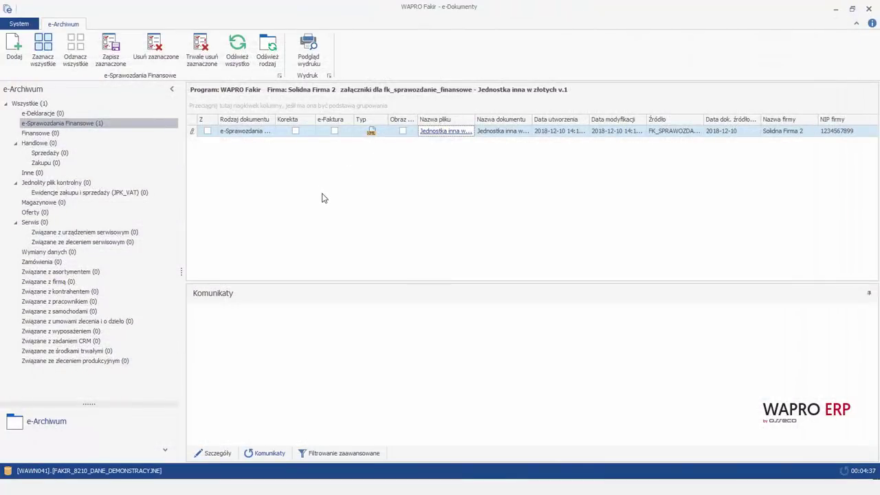
Step: Add the file Zalacznik_nr_2.pdf to the statement's e-Sprawozdania Finansowe archive and close e-Dokumenty
{"action": "right_click", "coordinate": [273, 179]}
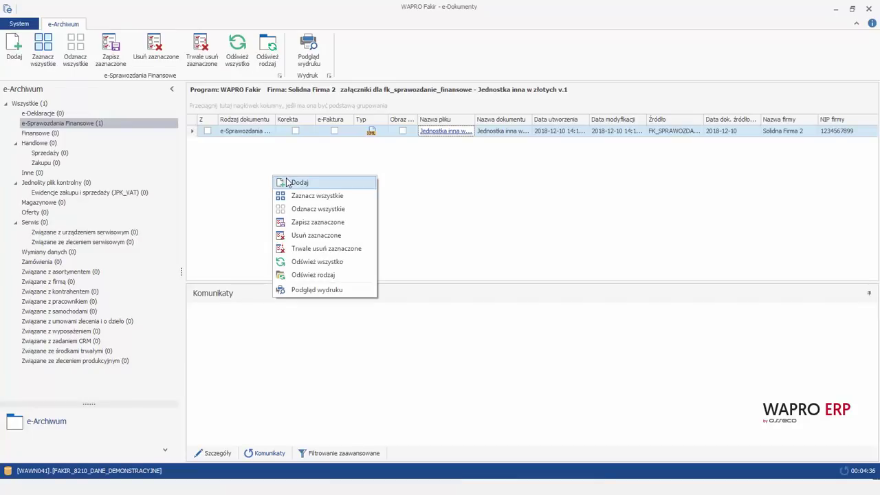
{"action": "left_click", "coordinate": [289, 182]}
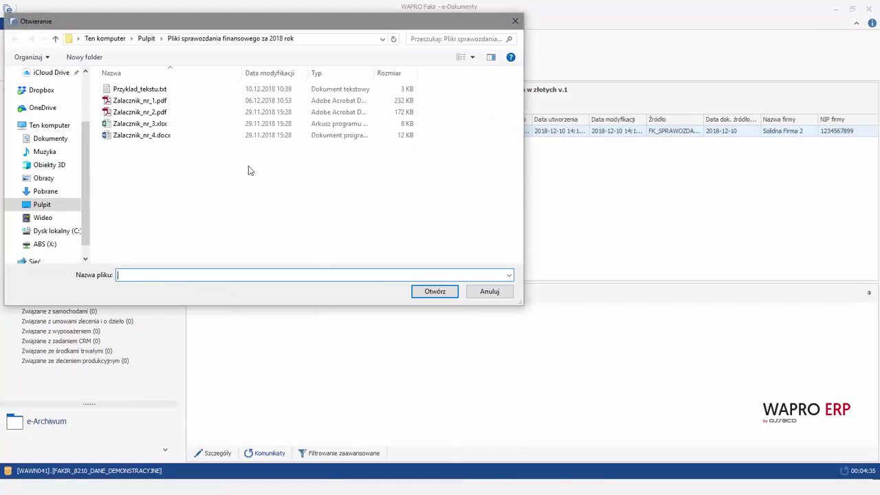
{"action": "double_click", "coordinate": [167, 113]}
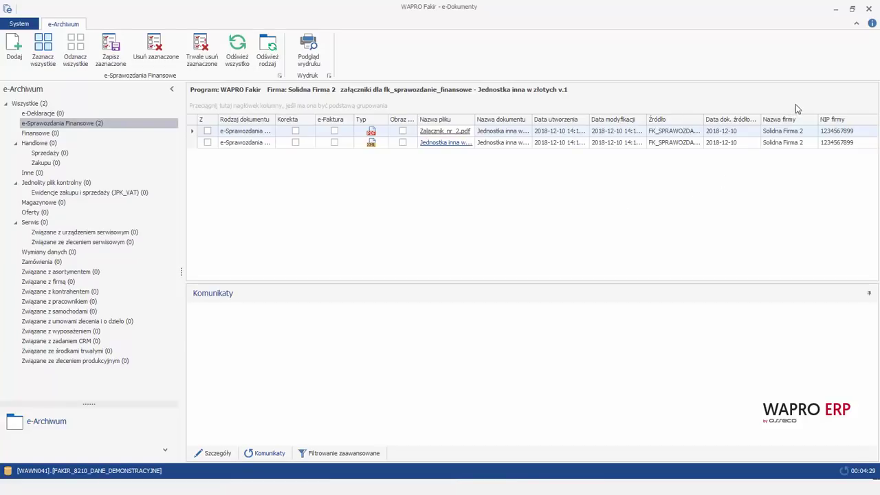
{"action": "left_click", "coordinate": [868, 8]}
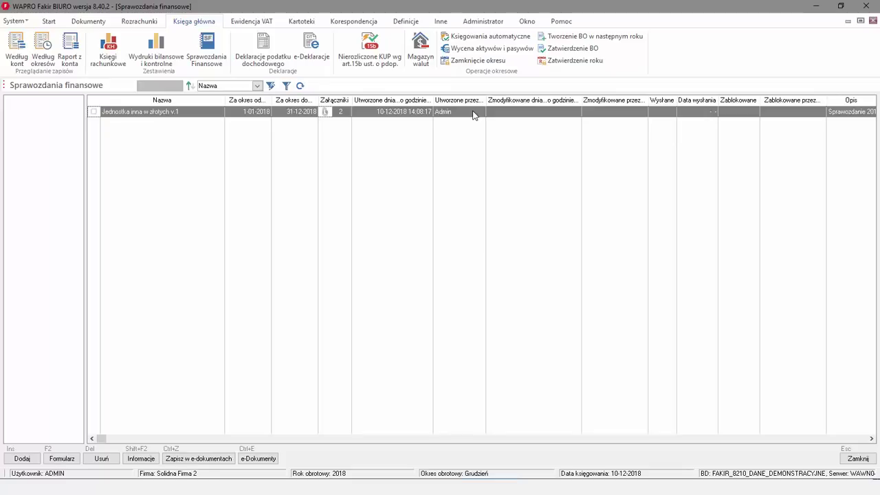
Step: Mark the 2018 statement as sent on 10-12-2018 and locked, save this information, and close the Sprawozdania finansowe list
{"action": "left_click", "coordinate": [150, 460]}
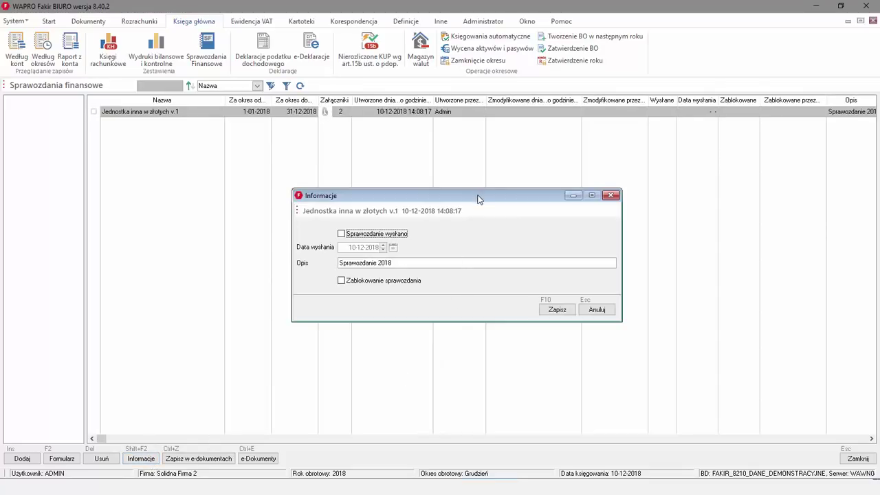
{"action": "left_click_drag", "start_coordinate": [478, 199], "coordinate": [430, 171]}
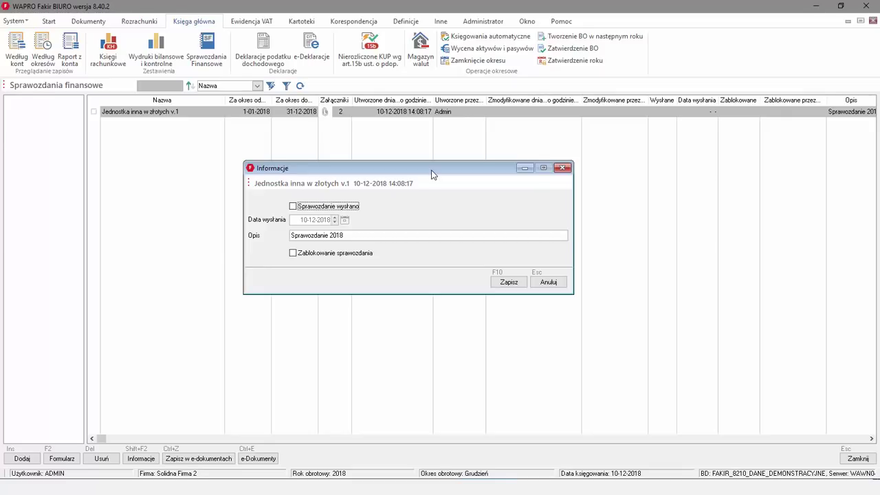
{"action": "left_click", "coordinate": [293, 206]}
{"action": "left_click", "coordinate": [509, 282]}
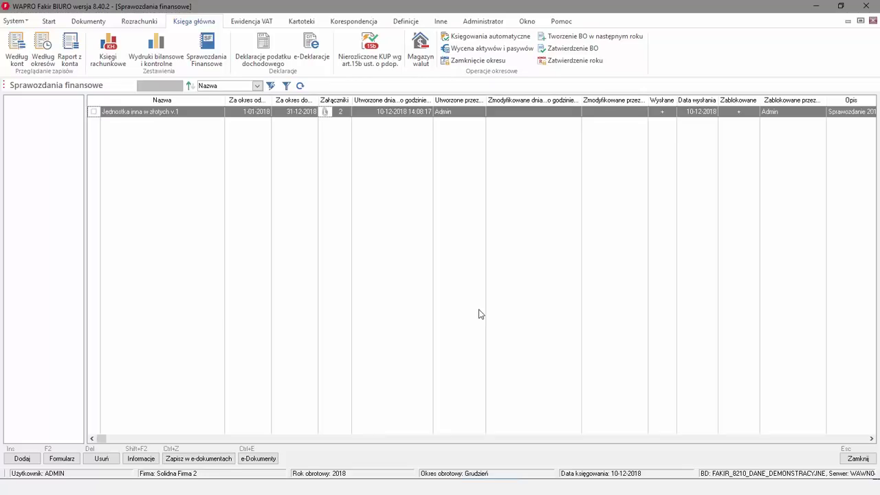
{"action": "mouse_move", "coordinate": [425, 492]}
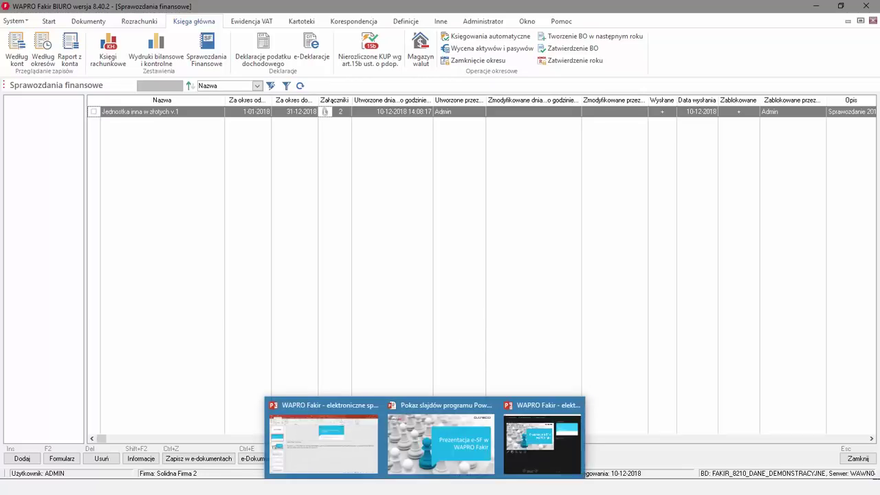
{"action": "left_click", "coordinate": [873, 21]}
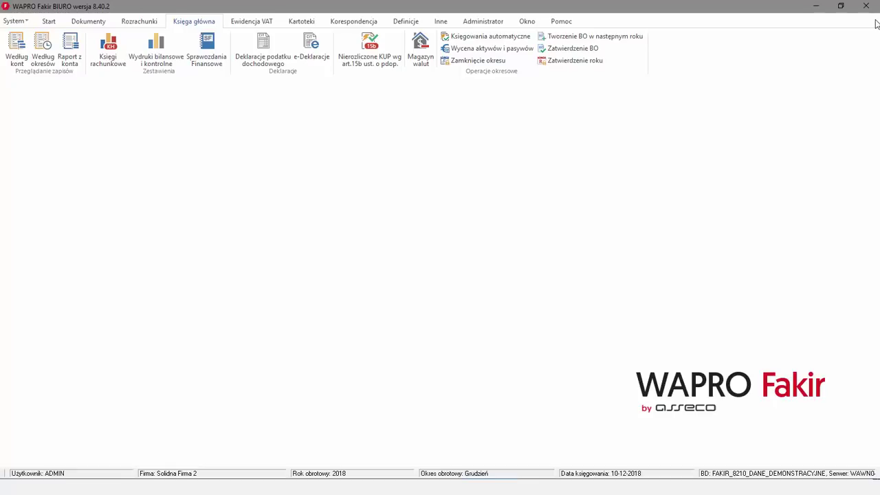